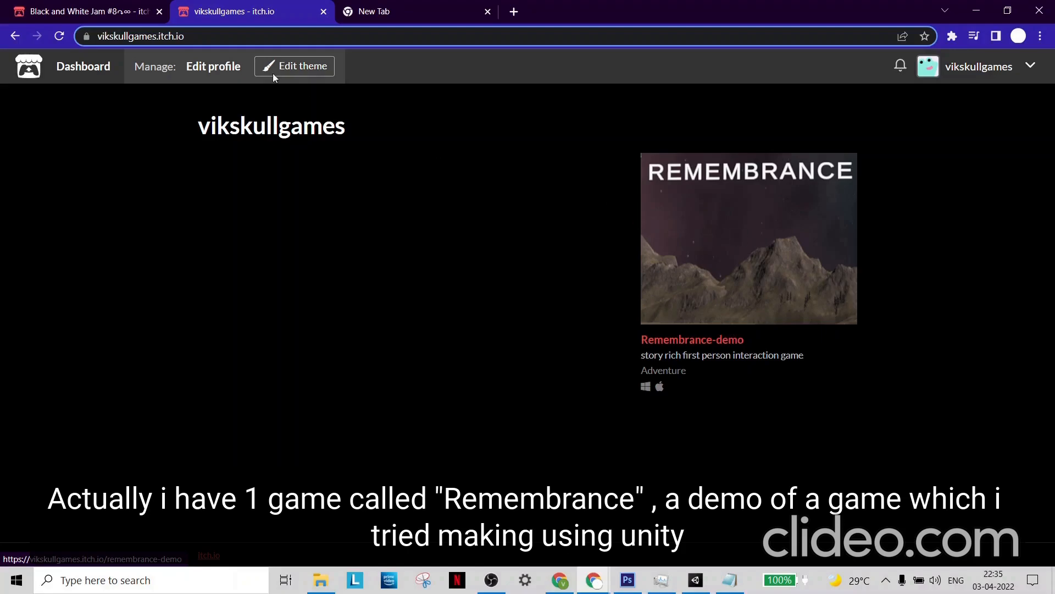
# - Review the Black and White Jam #8 page for its host, submission dates, time remaining and main condition
pyautogui.click(85, 5)
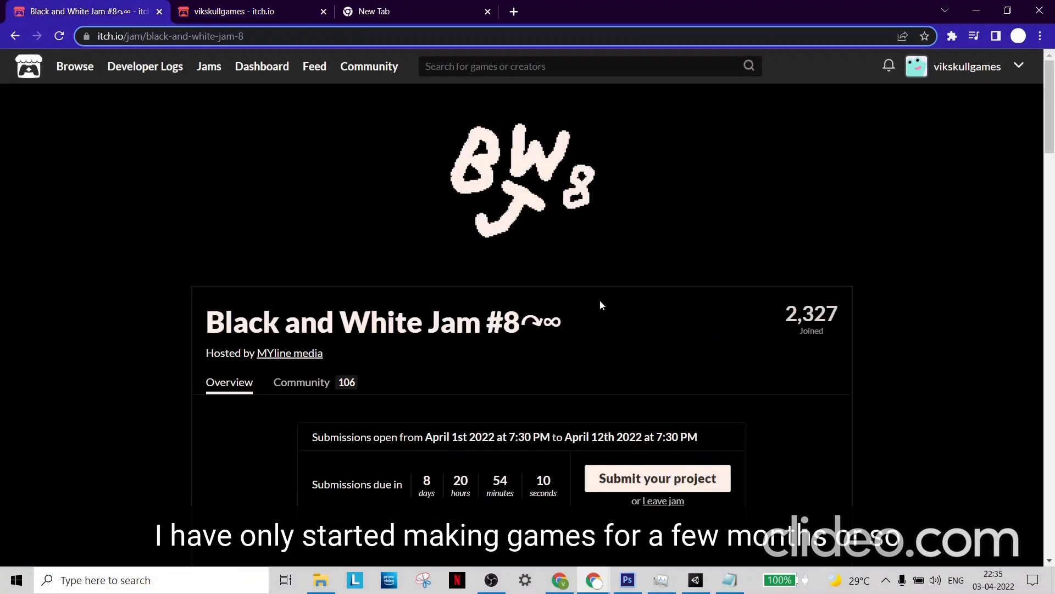
pyautogui.click(300, 10)
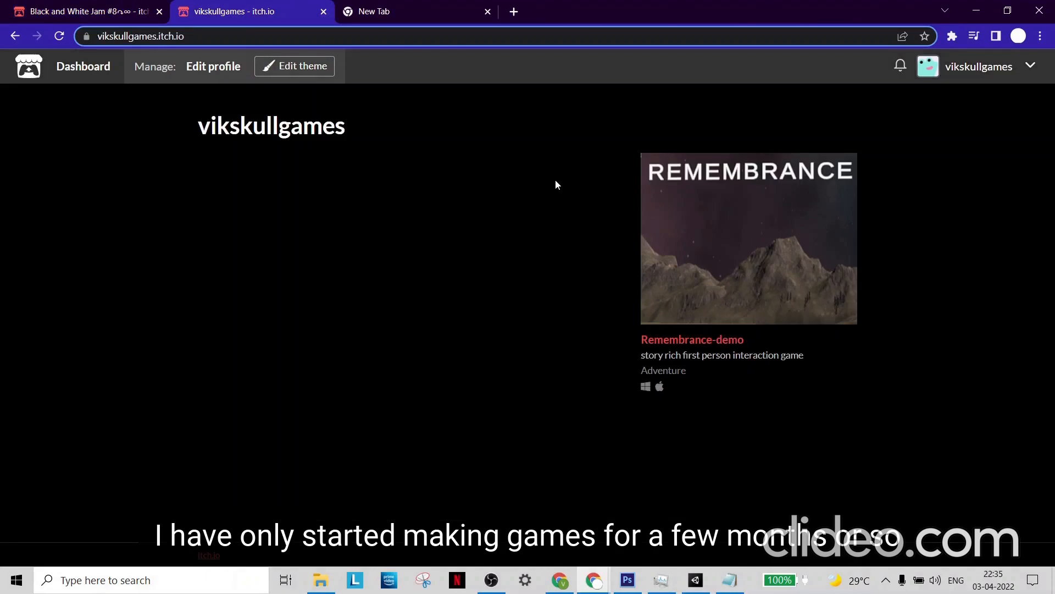
pyautogui.click(46, 7)
pyautogui.scroll(-3, 412, 245)
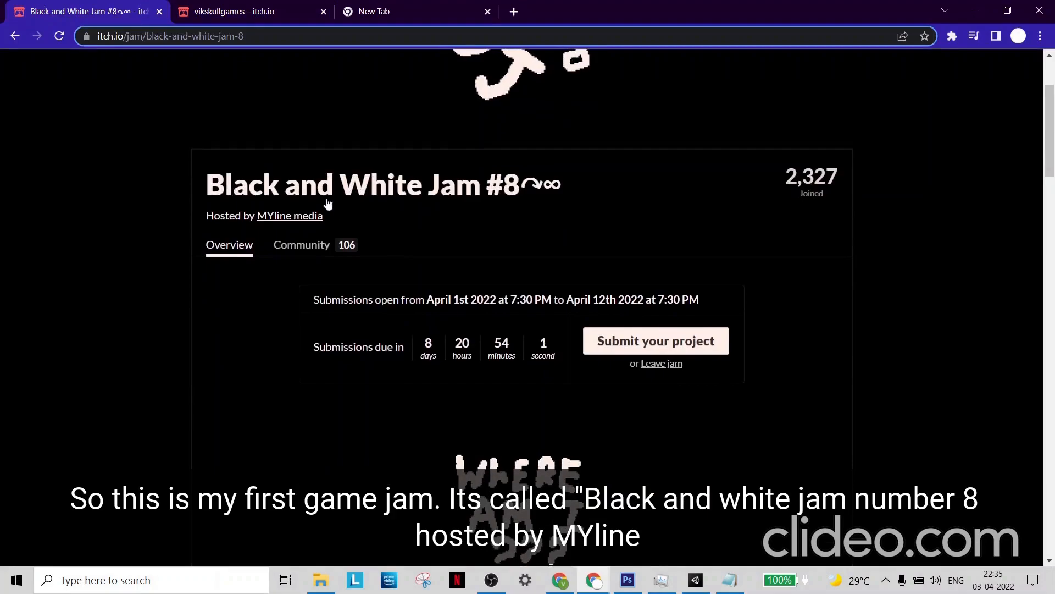
pyautogui.scroll(3, 407, 231)
pyautogui.scroll(-5, 441, 280)
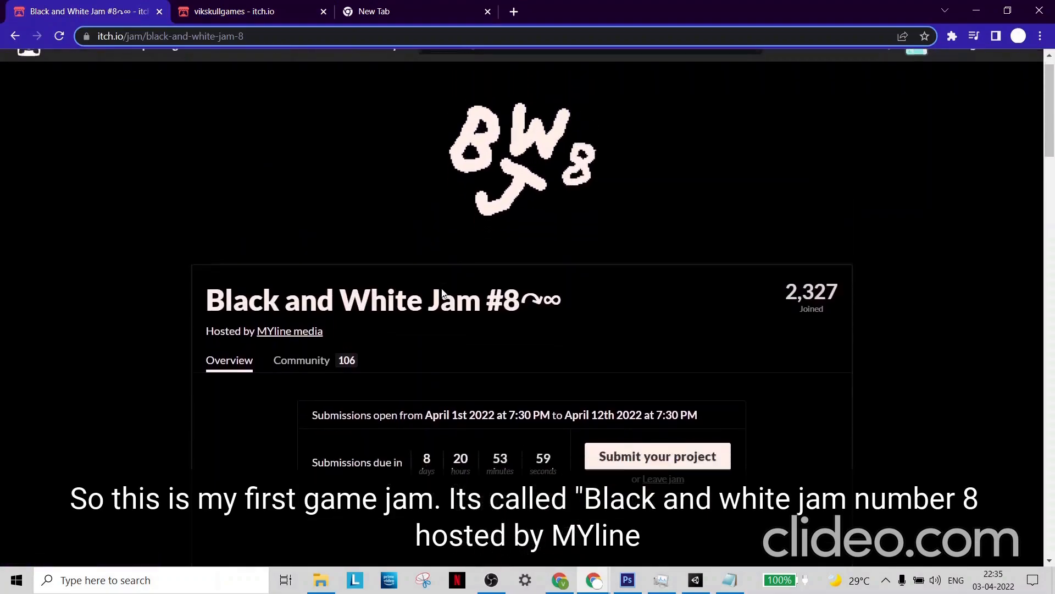
pyautogui.scroll(4, 441, 280)
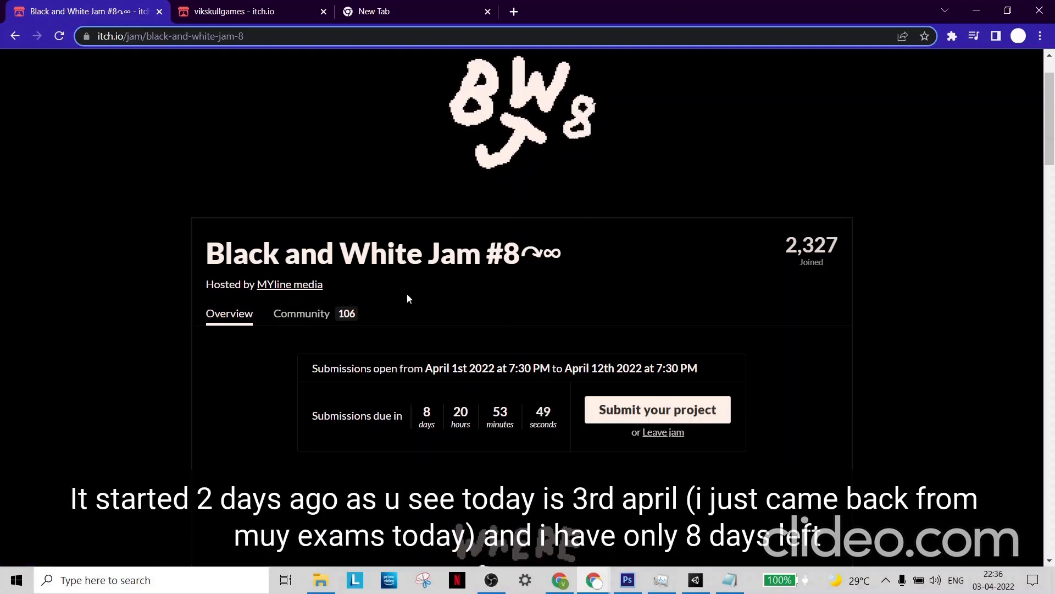
pyautogui.scroll(-2, 403, 292)
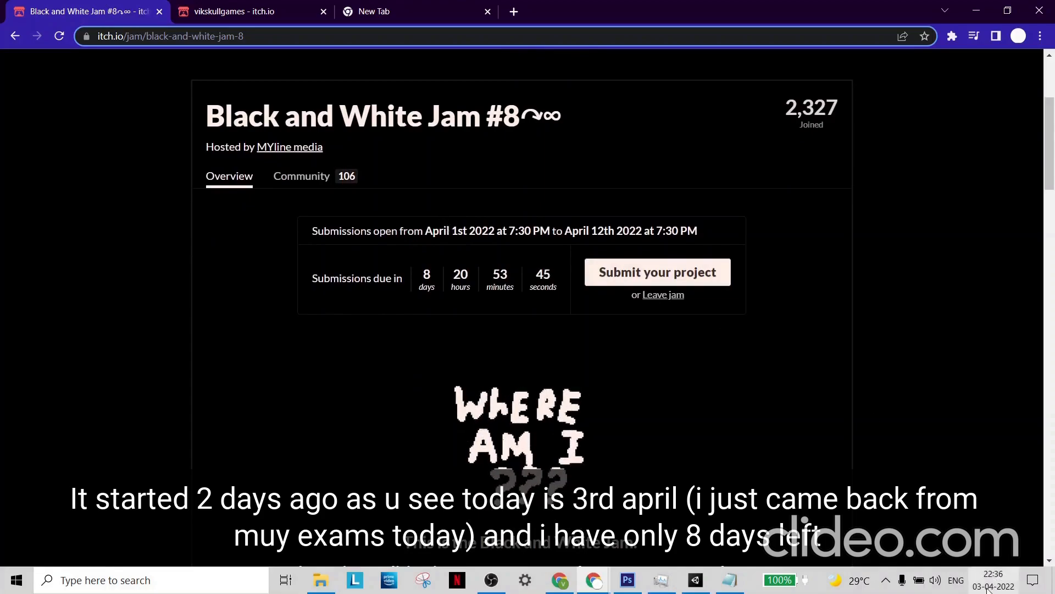
pyautogui.moveTo(982, 589)
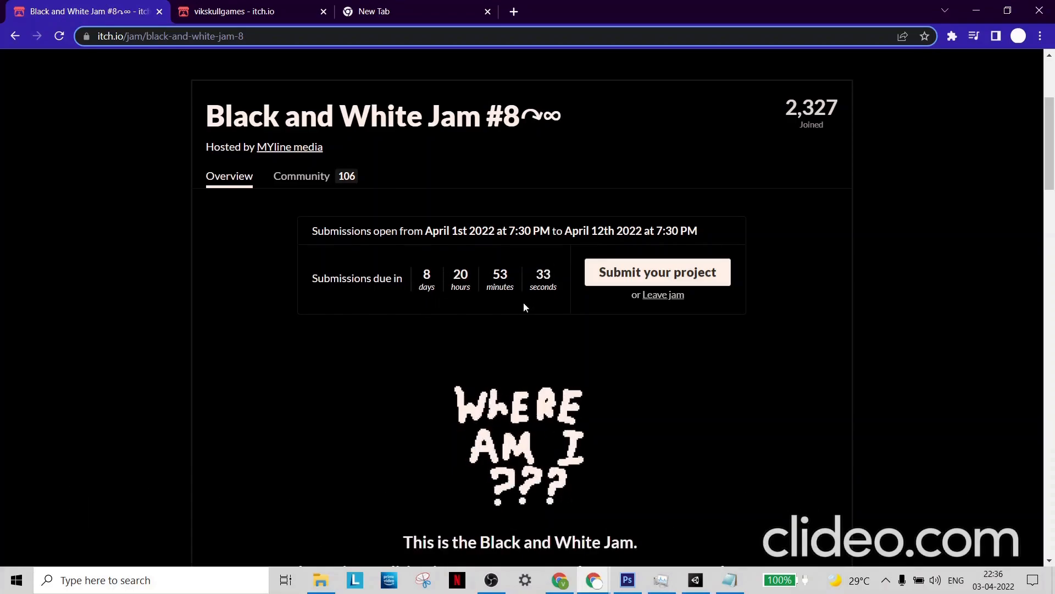
pyautogui.scroll(-1, 523, 302)
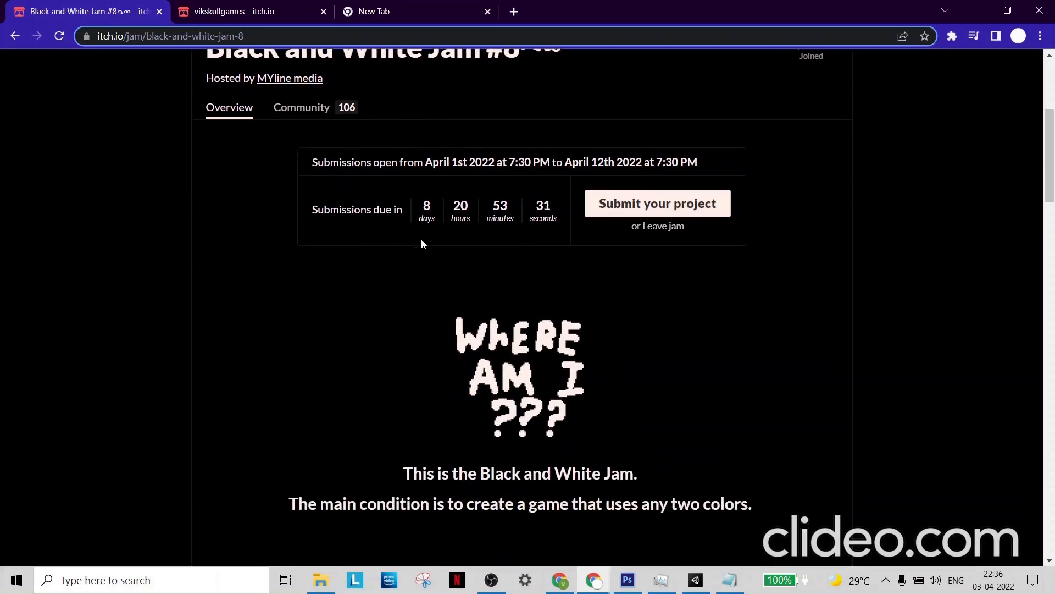
pyautogui.scroll(3, 421, 238)
pyautogui.scroll(-4, 497, 326)
pyautogui.scroll(3, 496, 326)
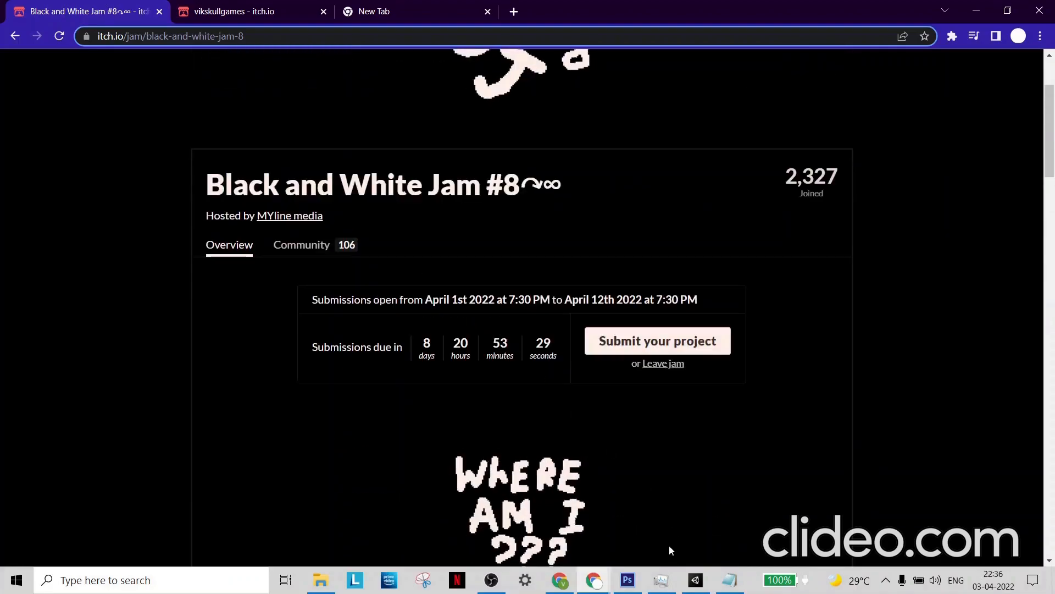
# - Switch to the Notepad notes, review the jam's themes and planned tools, and minimize the notes
pyautogui.click(740, 584)
pyautogui.click(627, 159)
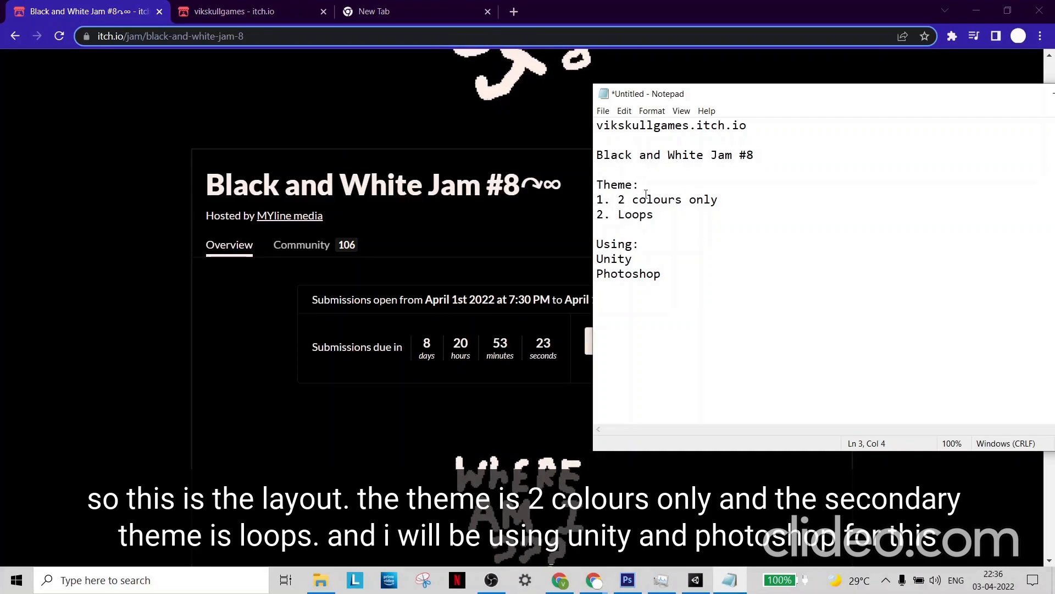
pyautogui.click(617, 186)
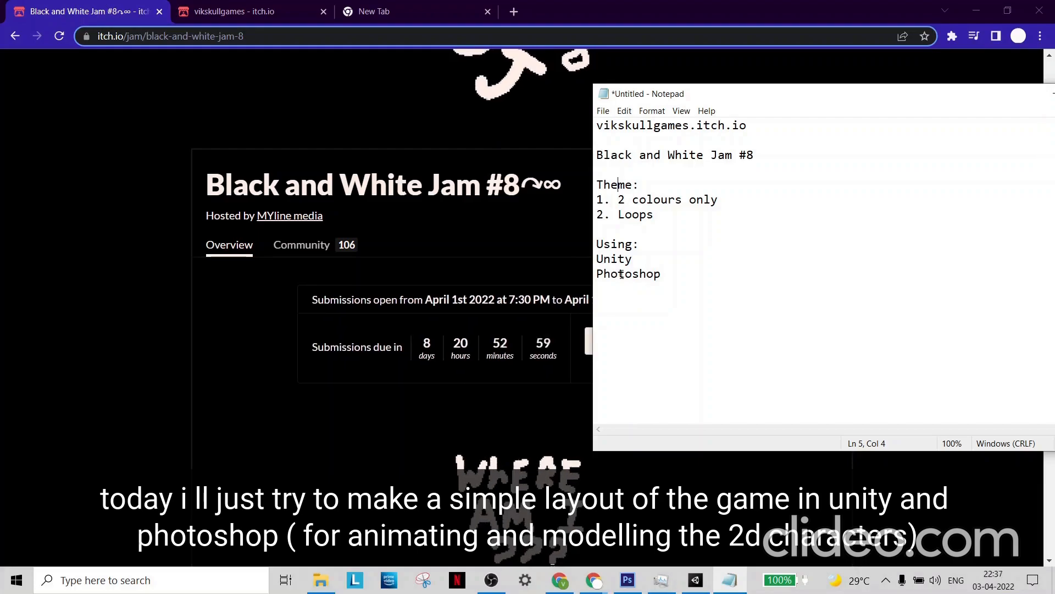
pyautogui.moveTo(809, 97); pyautogui.dragTo(675, 110)
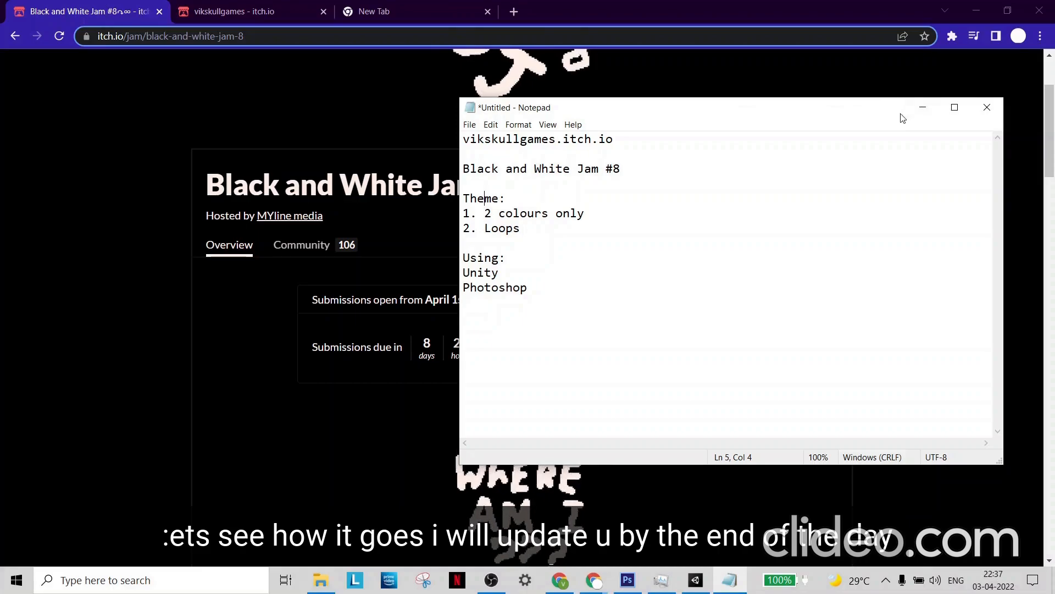
pyautogui.click(920, 111)
pyautogui.click(228, 11)
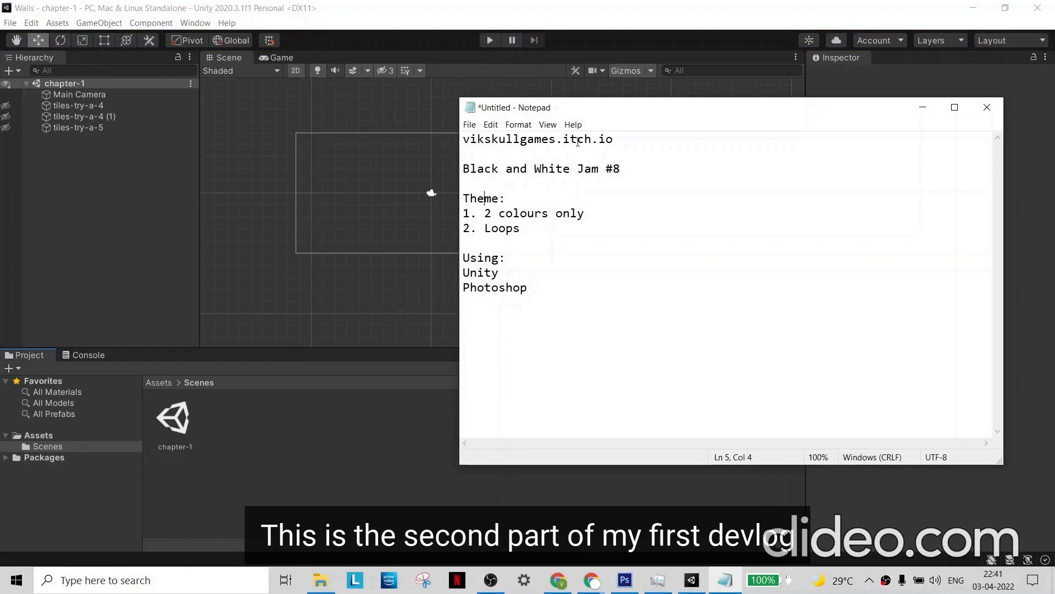
pyautogui.click(933, 108)
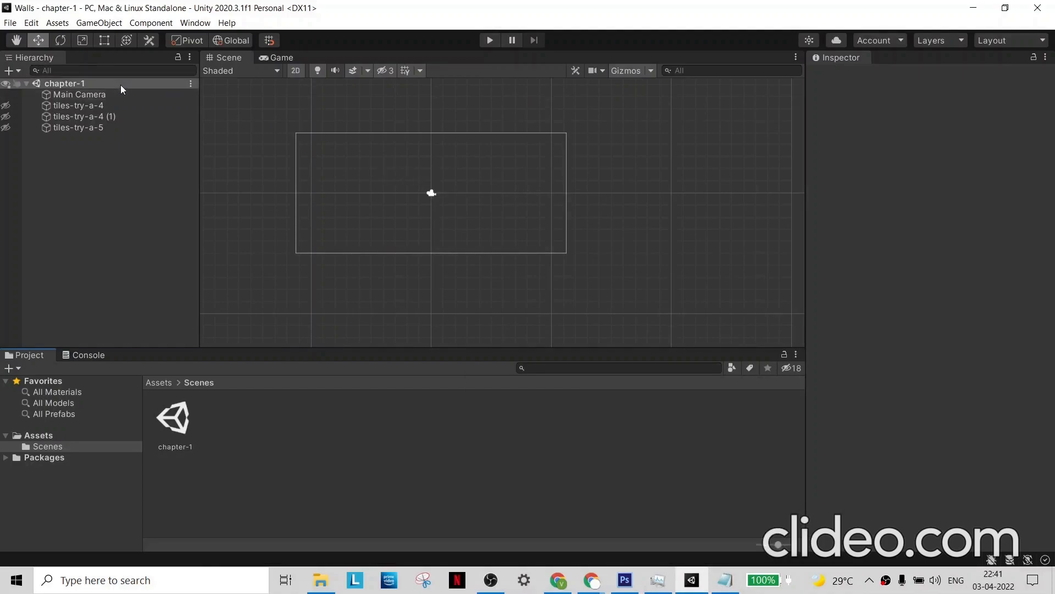
# - Deactivate the tiles-try-a-4, tiles-try-a-4 (1) and tiles-try-a-5 objects in the chapter-1 scene
pyautogui.click(92, 94)
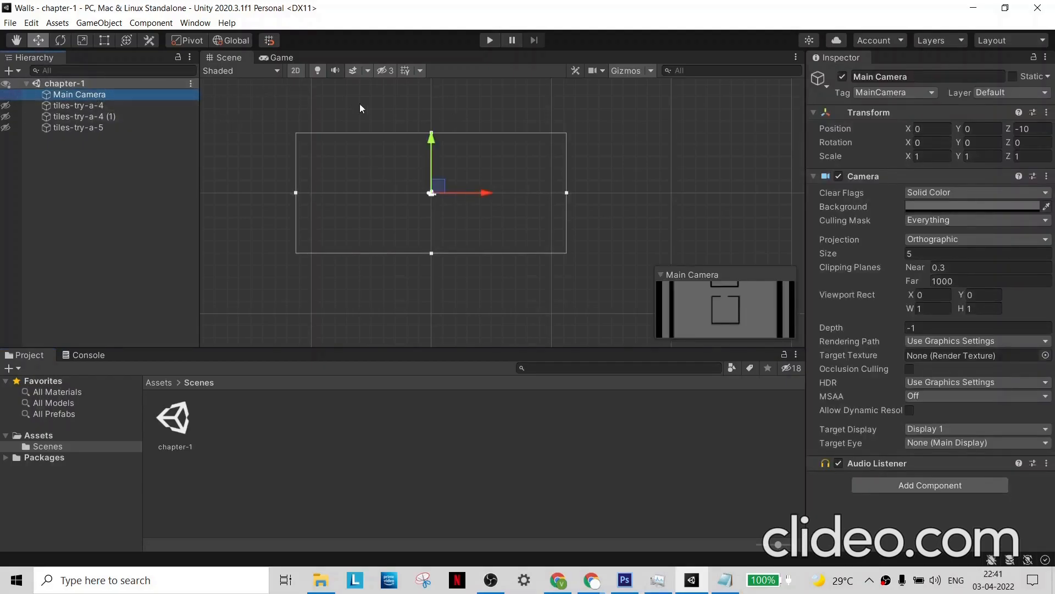
pyautogui.click(88, 105)
pyautogui.click(842, 77)
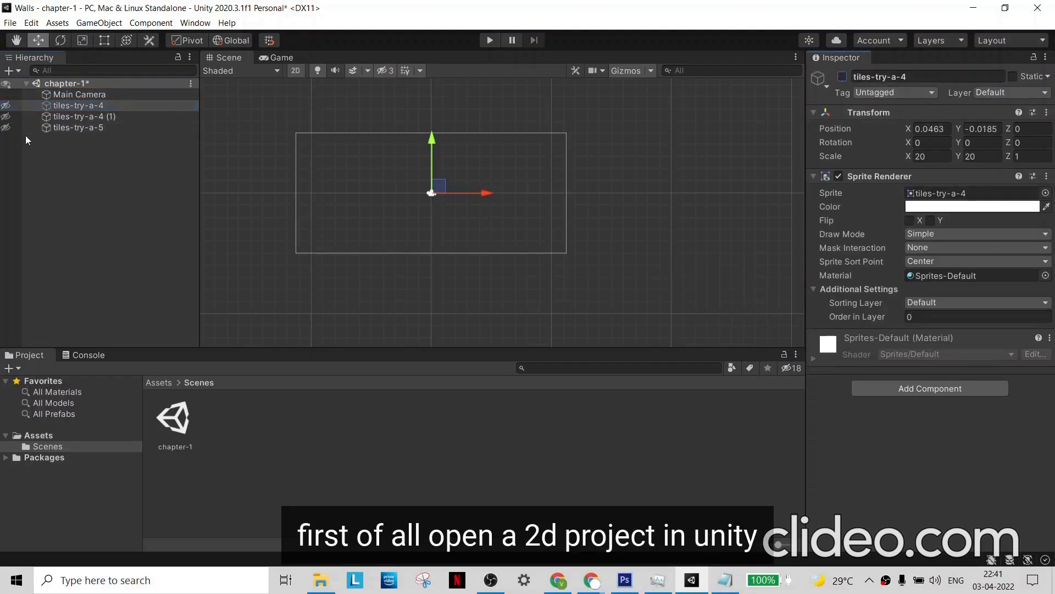
pyautogui.click(71, 114)
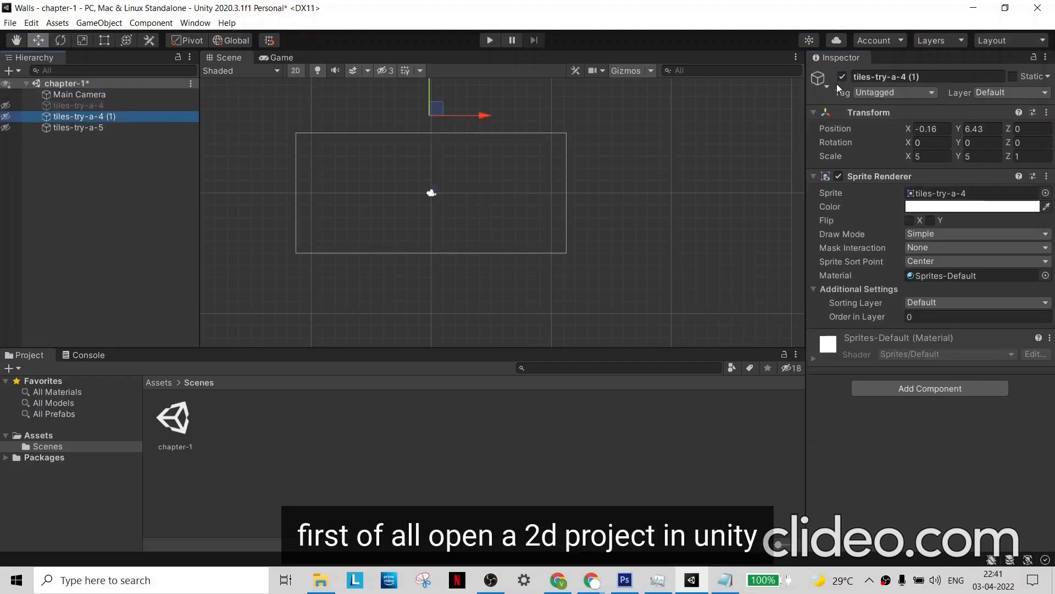
pyautogui.click(132, 129)
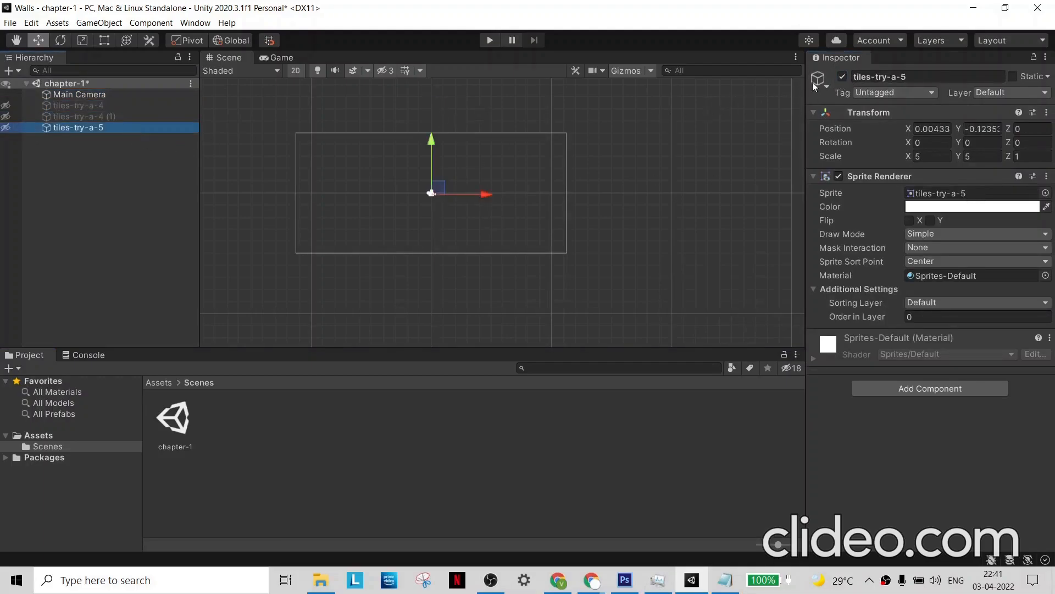
pyautogui.click(841, 77)
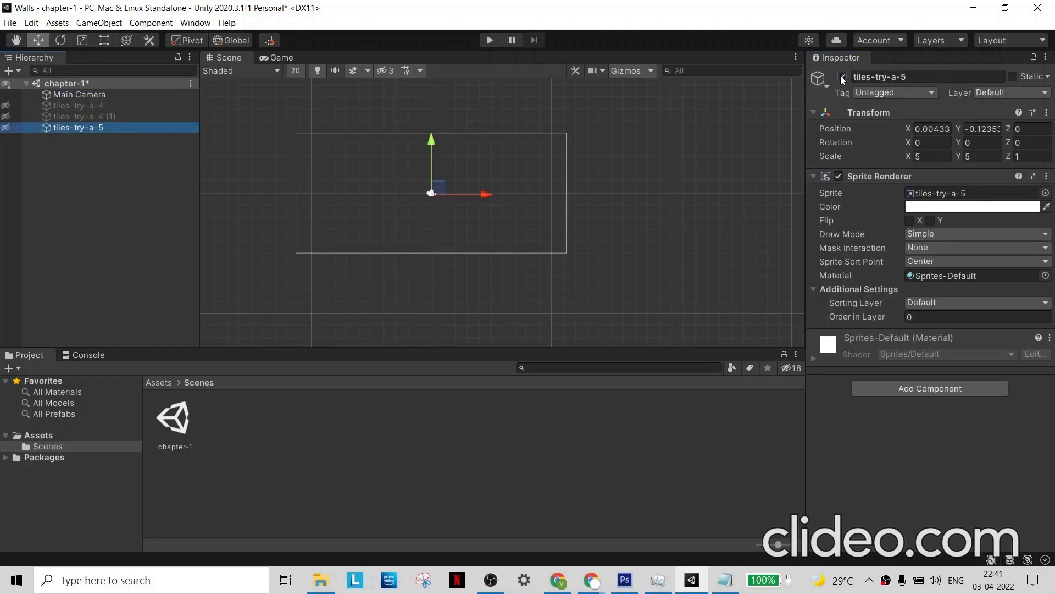
# - Inspect the Main Camera's background color values and its Game view, and recheck the Notepad notes
pyautogui.click(107, 97)
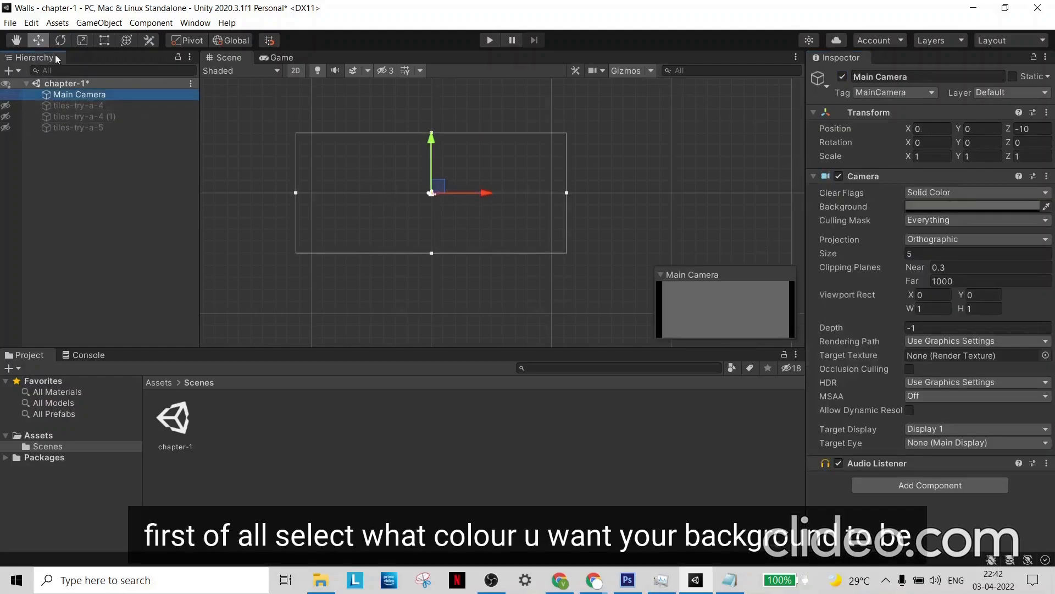
pyautogui.click(277, 57)
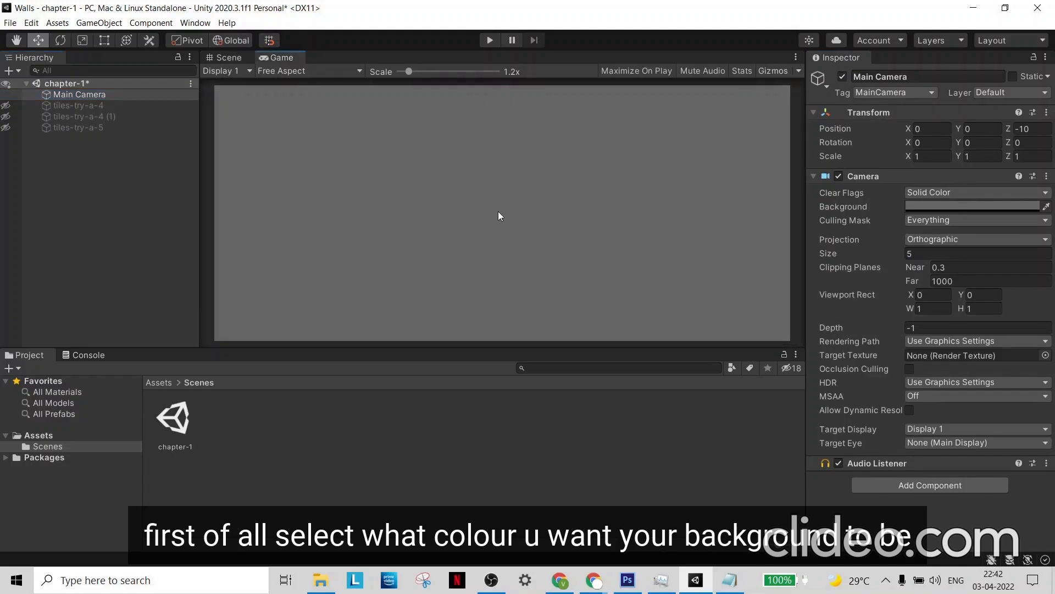
pyautogui.click(957, 206)
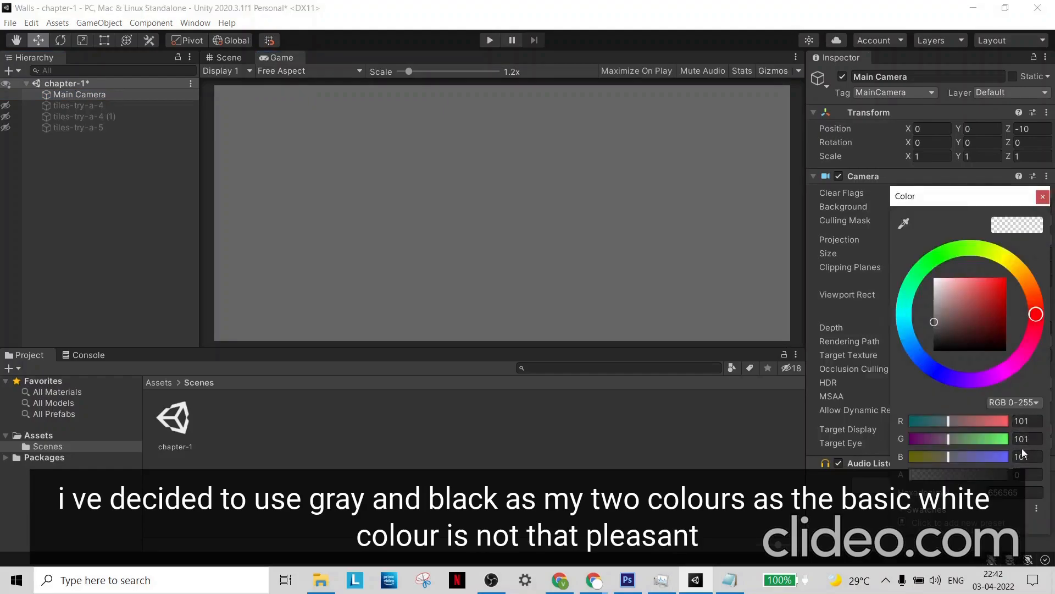
pyautogui.click(1042, 197)
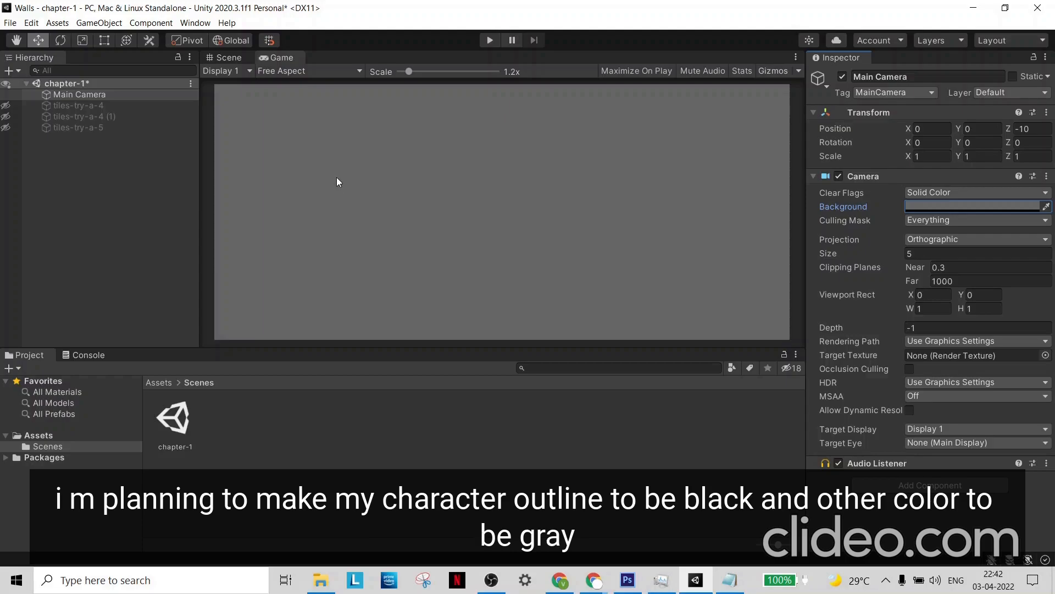
pyautogui.click(730, 579)
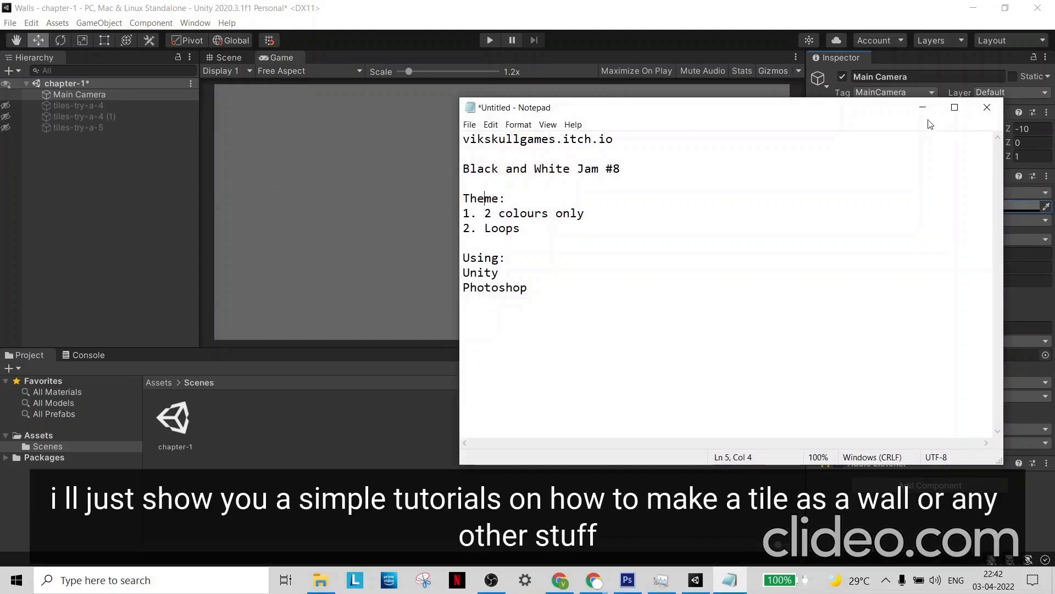
pyautogui.click(924, 108)
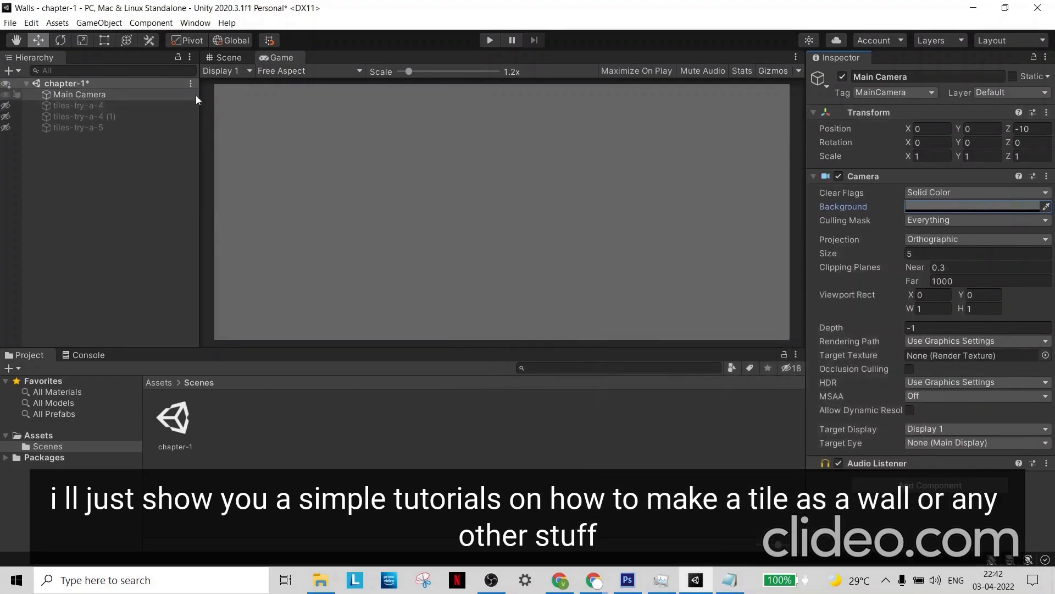
# - Return to the Scene view and reactivate tiles-try-a-4, tiles-try-a-4 (1) and tiles-try-a-5
pyautogui.click(229, 59)
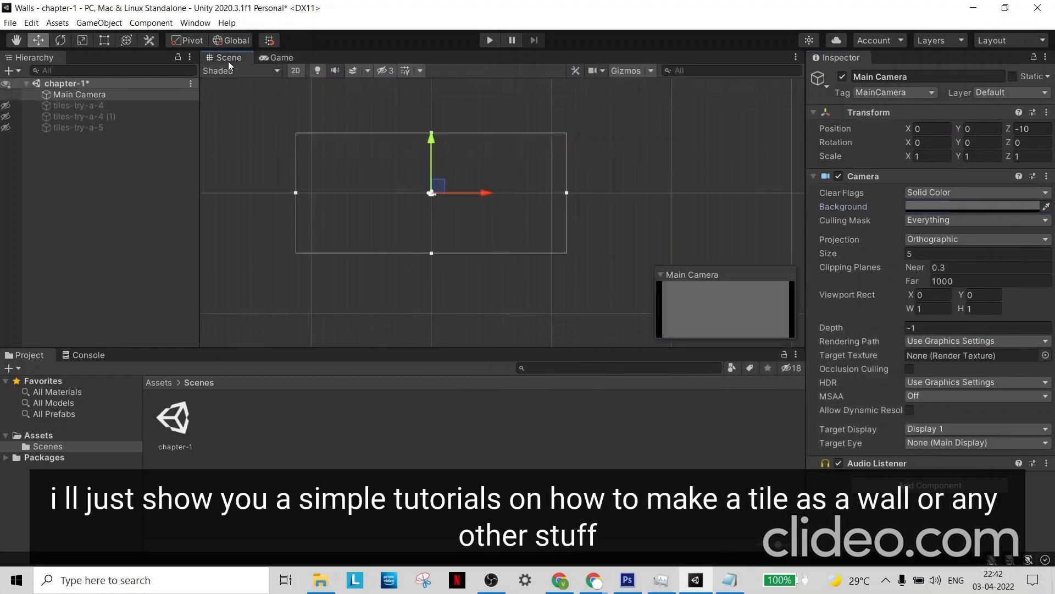
pyautogui.click(147, 104)
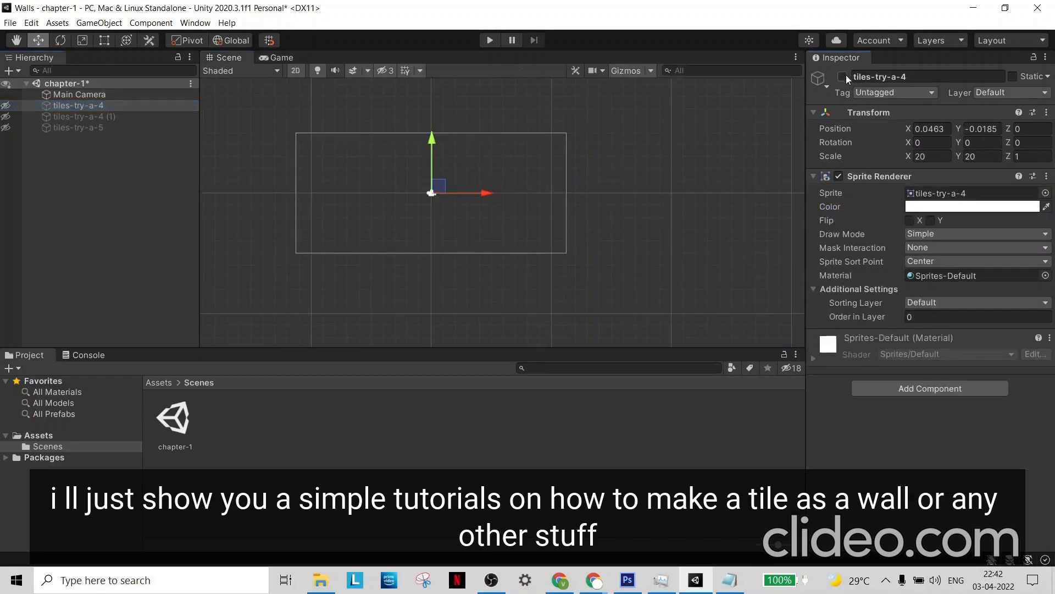
pyautogui.click(141, 115)
pyautogui.click(842, 76)
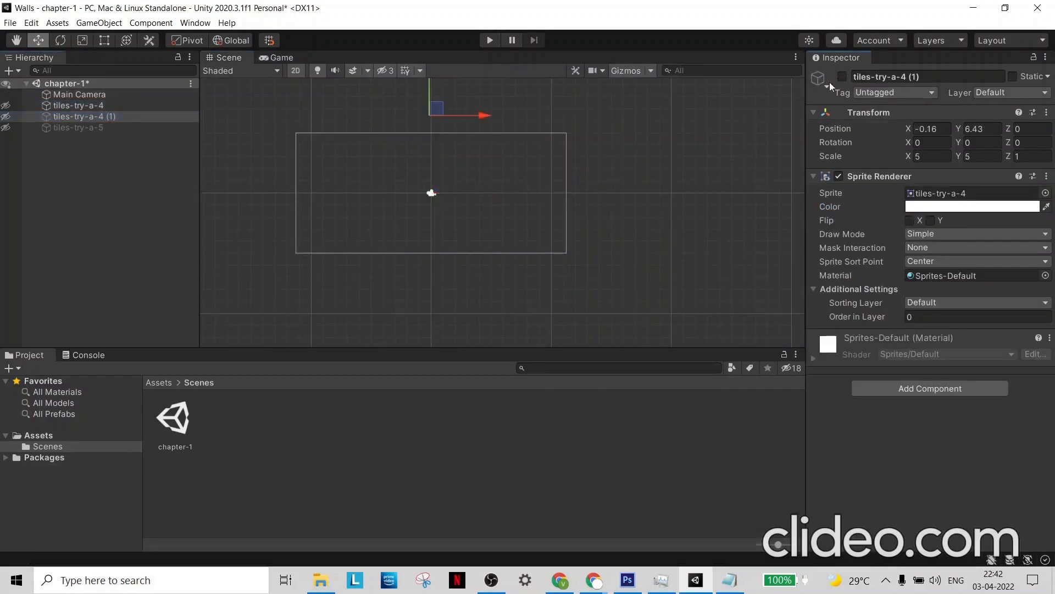
pyautogui.click(176, 128)
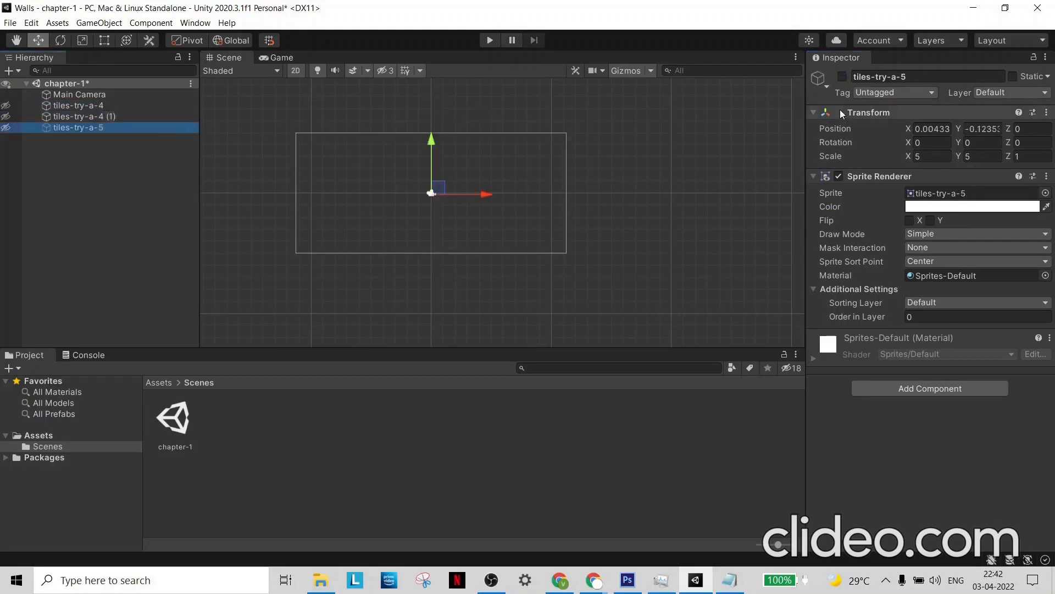
pyautogui.click(842, 77)
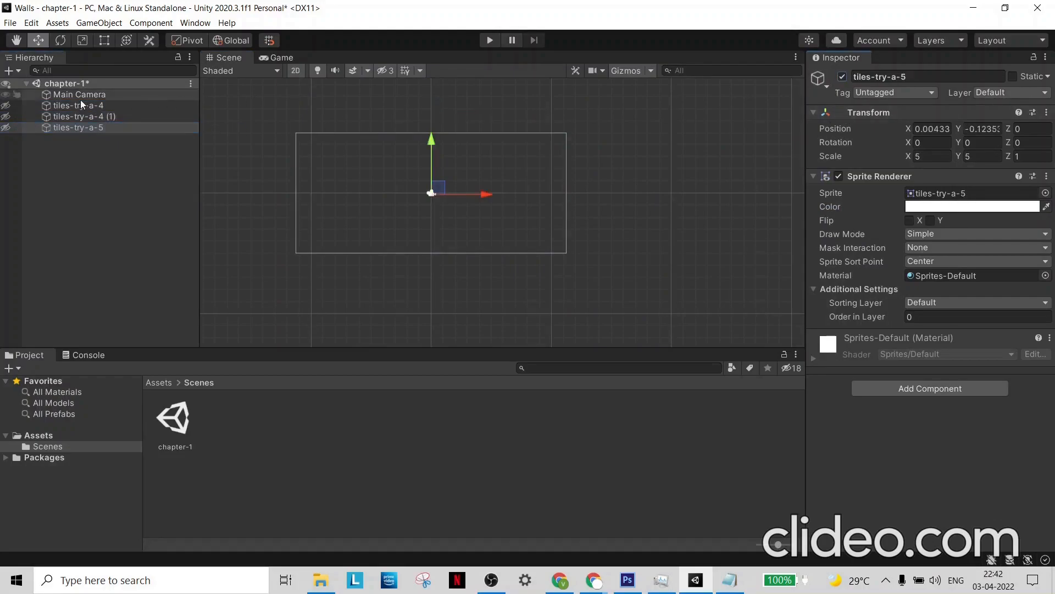
# - Unhide all three tile objects in the Scene view and check how they look in the Game view
pyautogui.click(6, 105)
pyautogui.click(5, 116)
pyautogui.click(5, 128)
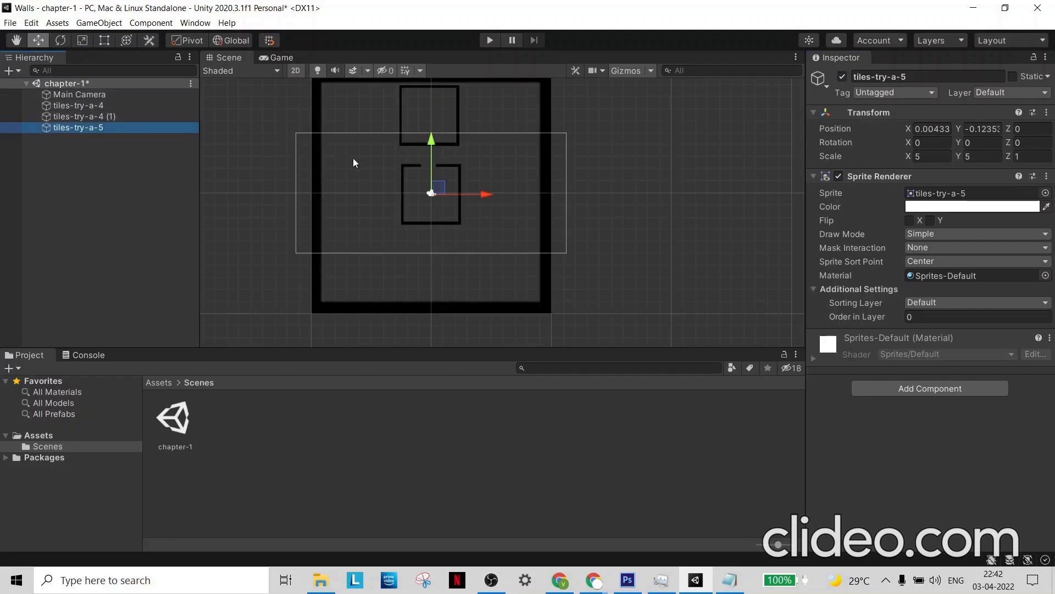
pyautogui.click(279, 59)
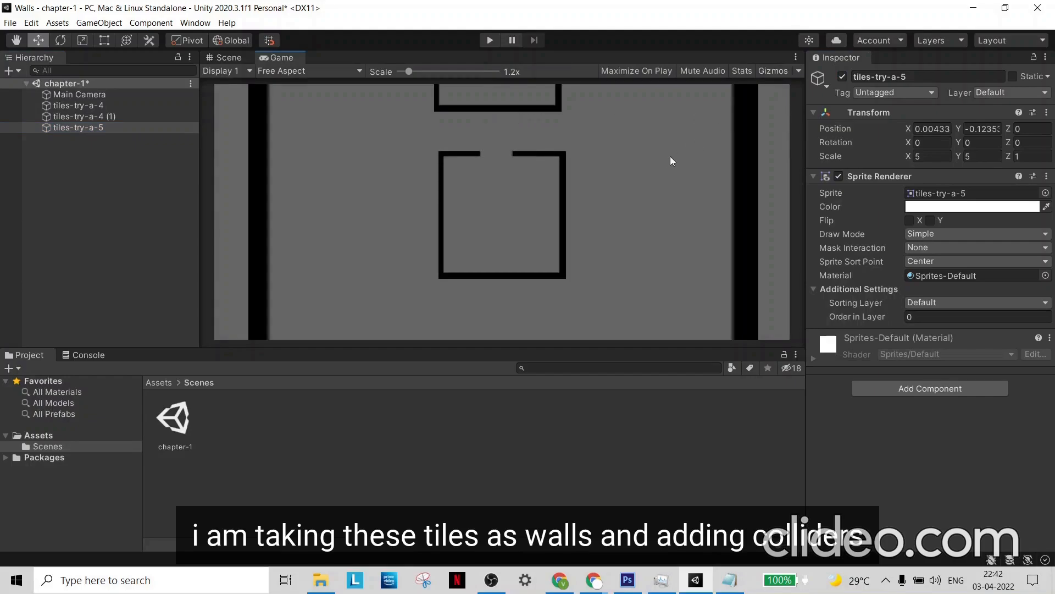
pyautogui.click(222, 58)
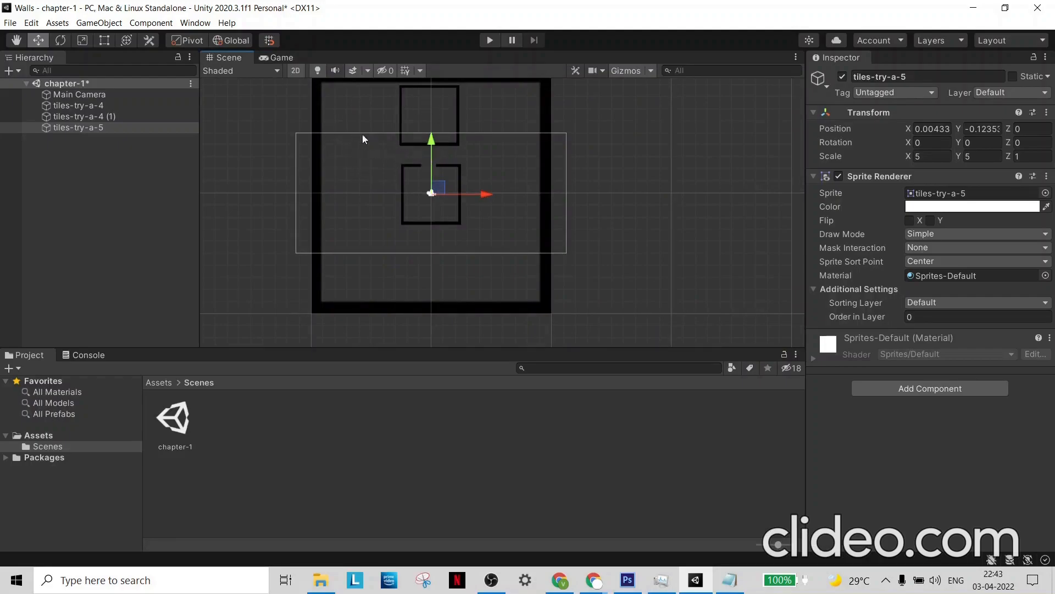
# - Show the project's root Assets folder and look through the 2D sprite shapes available for new scene objects
pyautogui.click(159, 382)
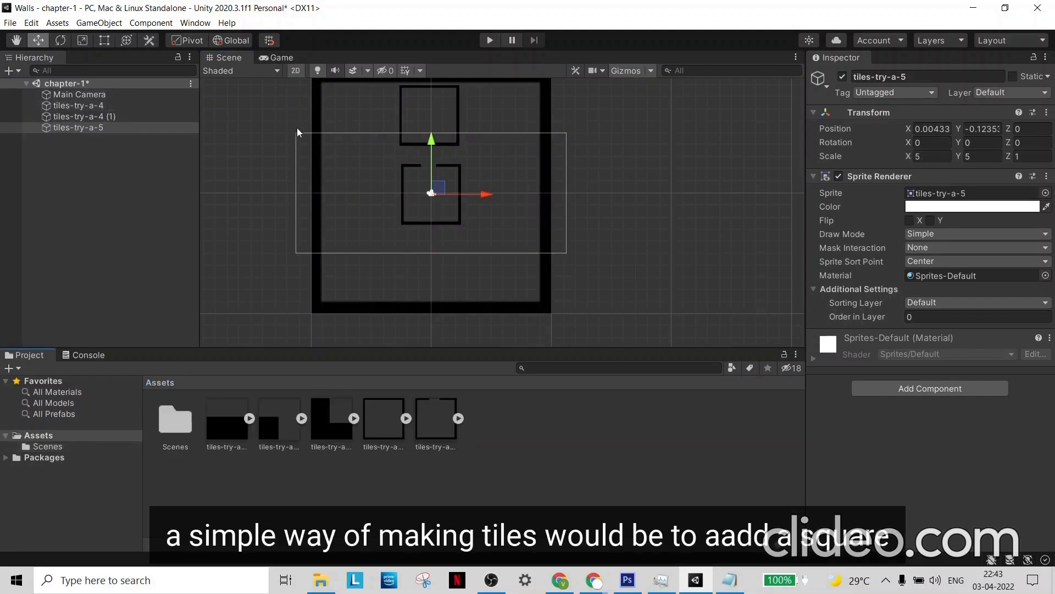
pyautogui.rightClick(135, 157)
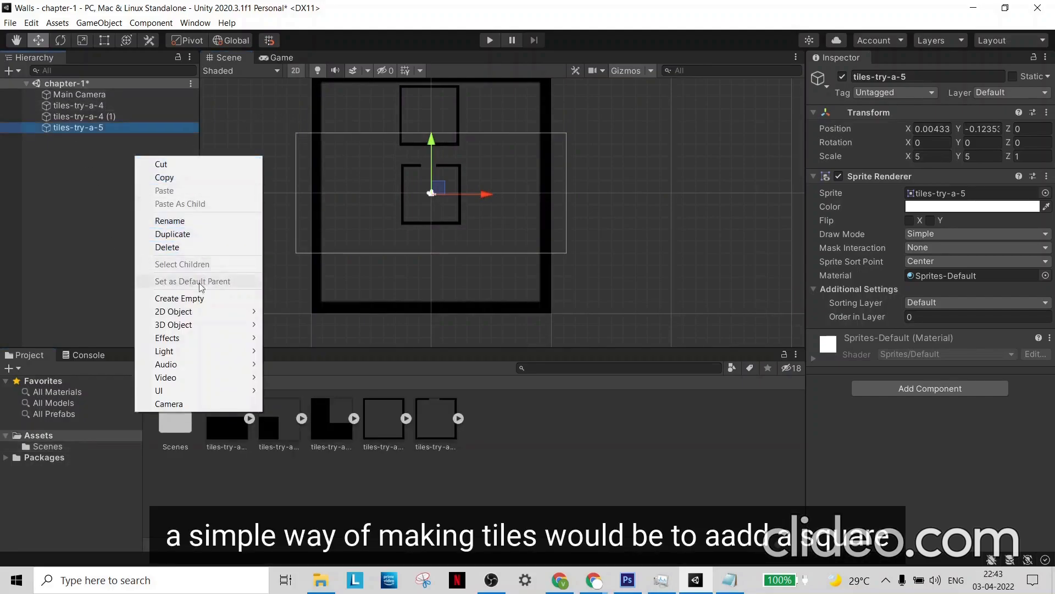
pyautogui.moveTo(211, 316)
pyautogui.moveTo(328, 316)
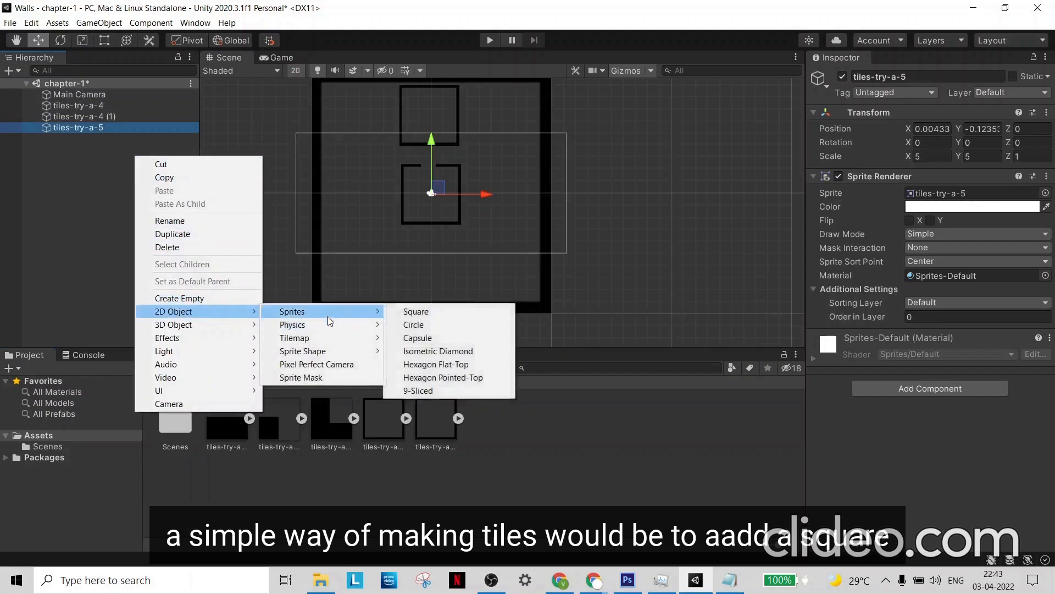
pyautogui.click(192, 141)
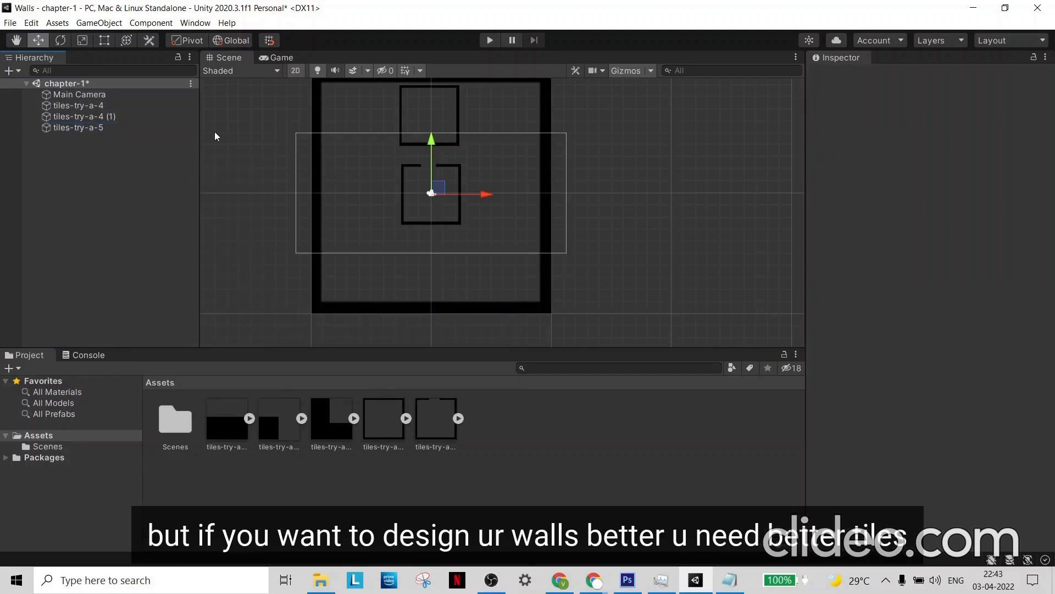
pyautogui.scroll(1, 418, 174)
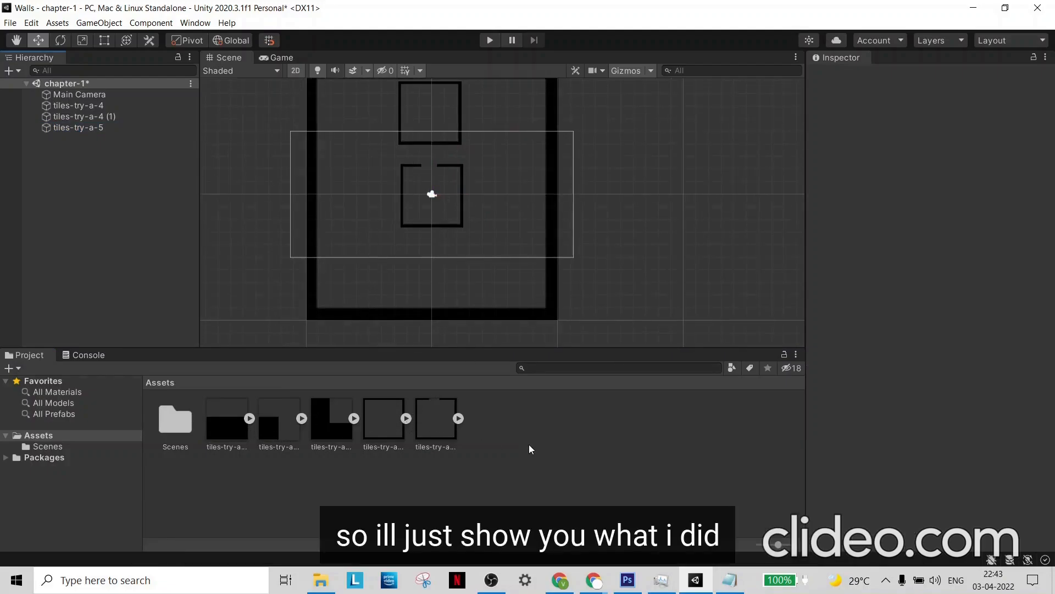
# - Switch to Photoshop and, in tiles-try-a-5.psd, hide the layer black layer and show layer black copy
pyautogui.click(628, 580)
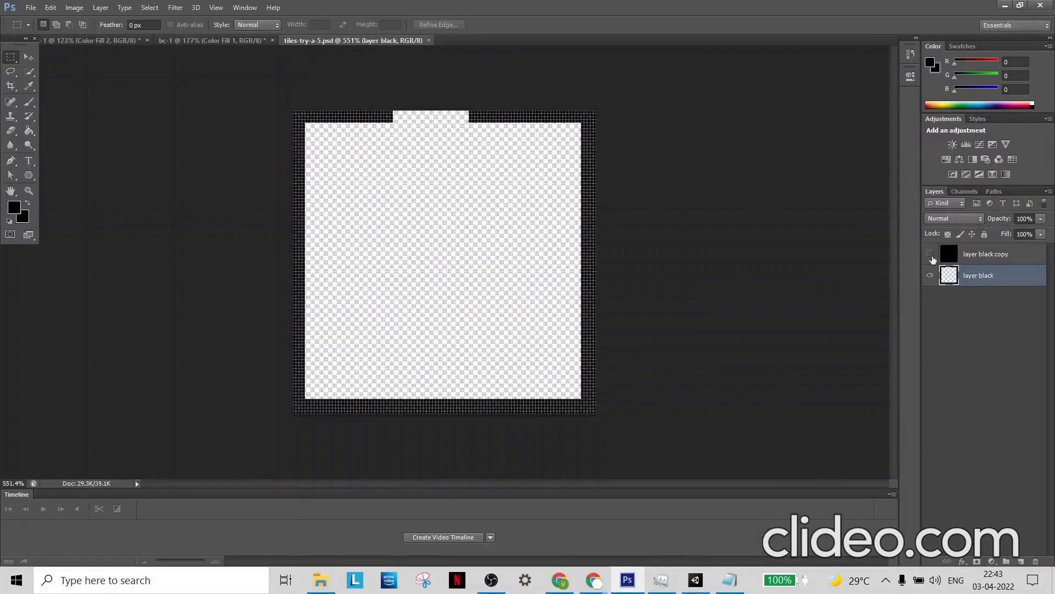
pyautogui.click(1009, 257)
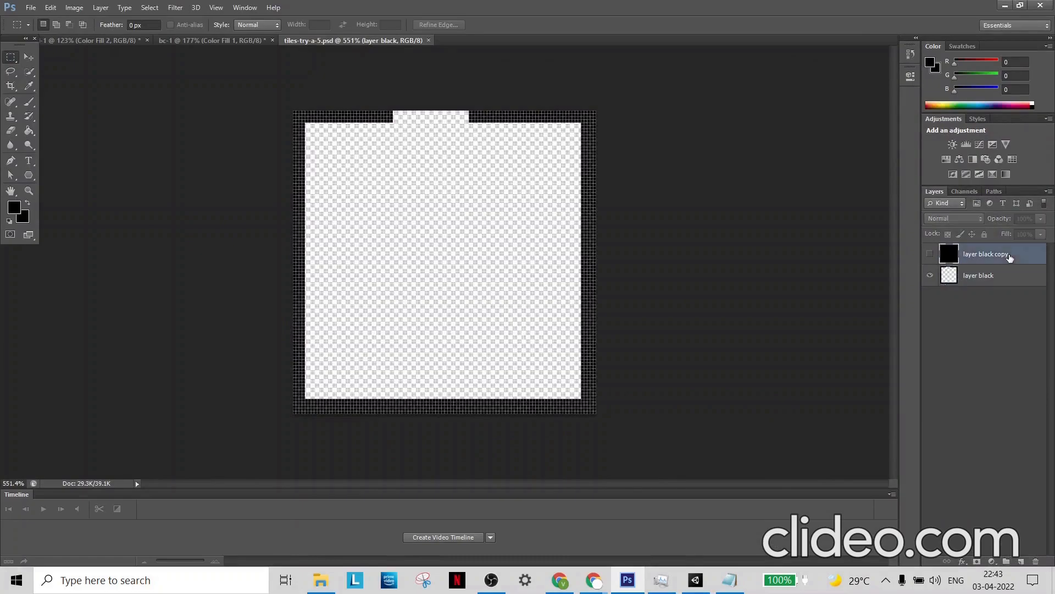
pyautogui.click(934, 275)
pyautogui.click(932, 254)
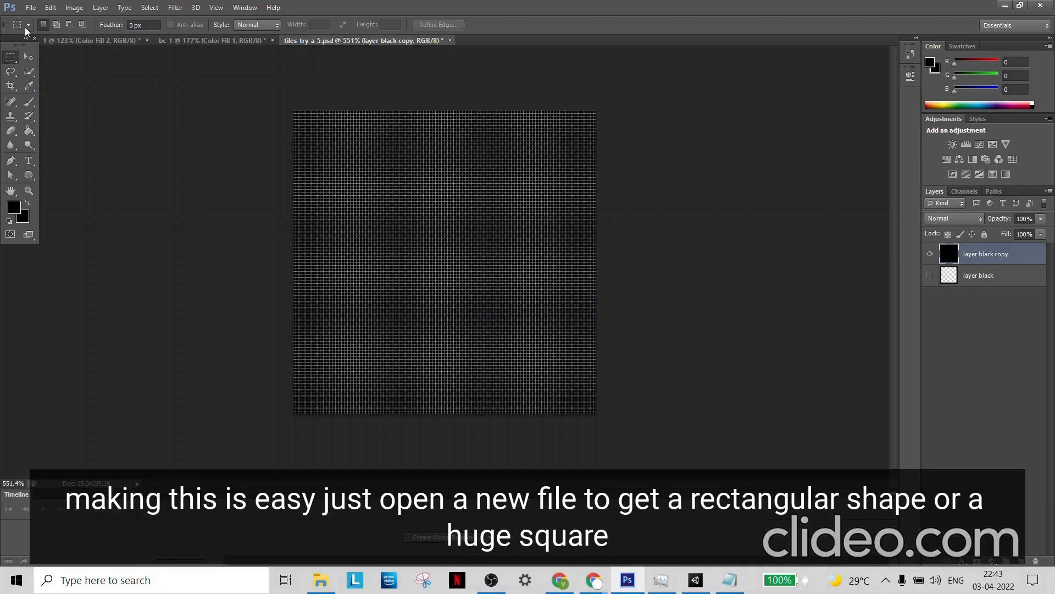
pyautogui.click(31, 7)
pyautogui.click(41, 19)
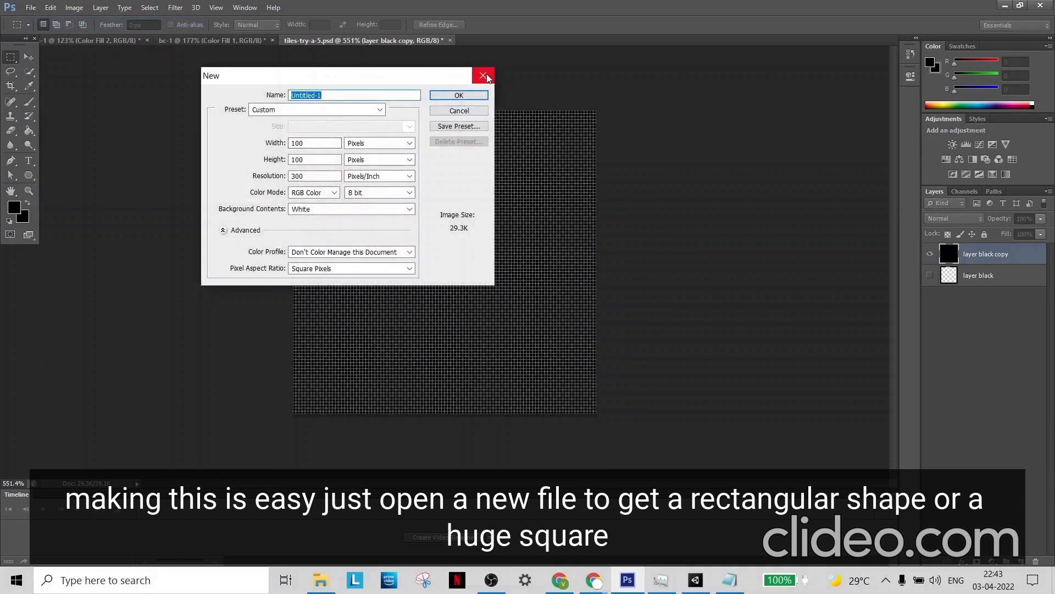
pyautogui.click(483, 75)
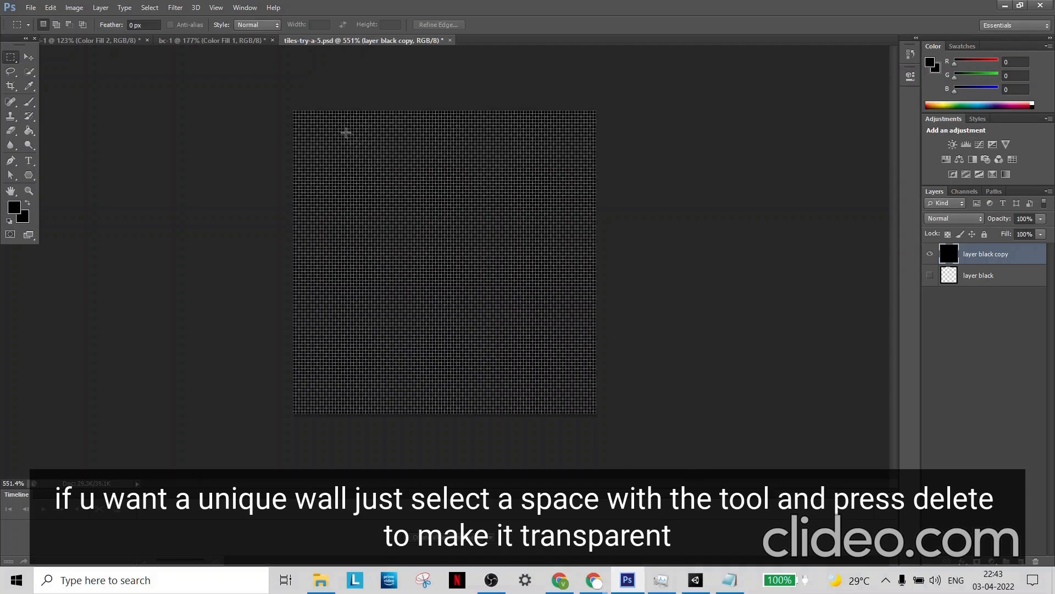
# - Cut a tall rectangle and a horizontal corridor from it to the tile's right edge out of layer black copy, forming a T-shaped opening
pyautogui.moveTo(334, 125); pyautogui.dragTo(433, 377)
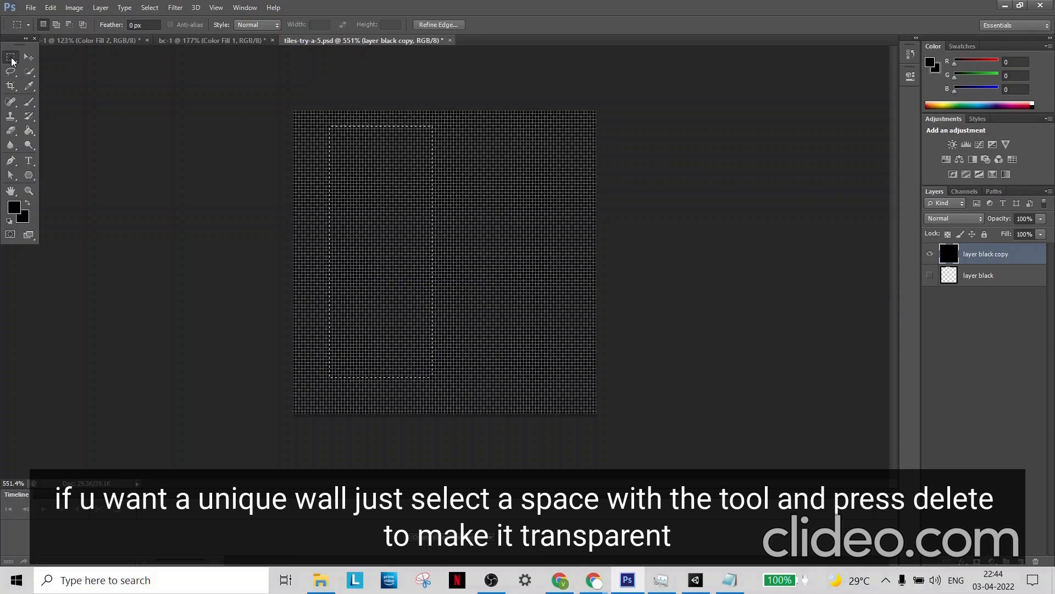
pyautogui.press('Delete')
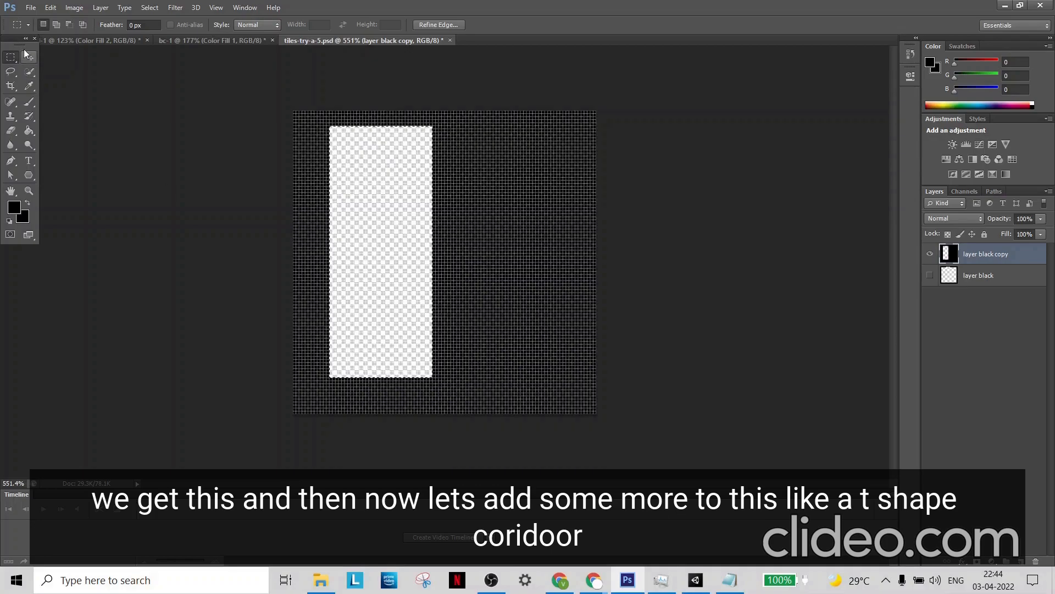
pyautogui.hotkey('ctrl', 'd')
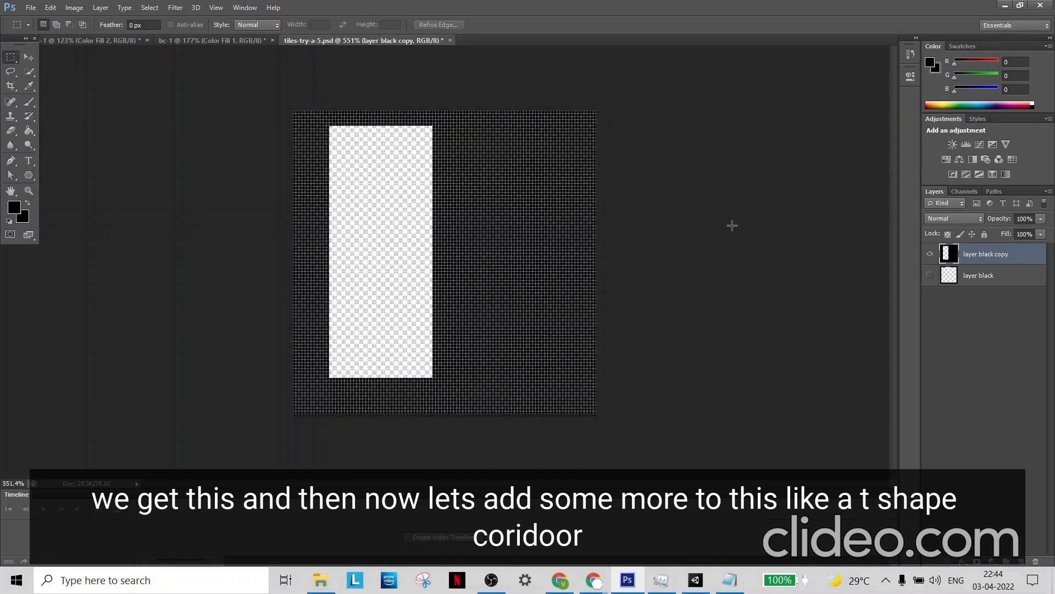
pyautogui.moveTo(430, 192); pyautogui.dragTo(605, 240)
pyautogui.press('Delete')
pyautogui.hotkey('ctrl', 'd')
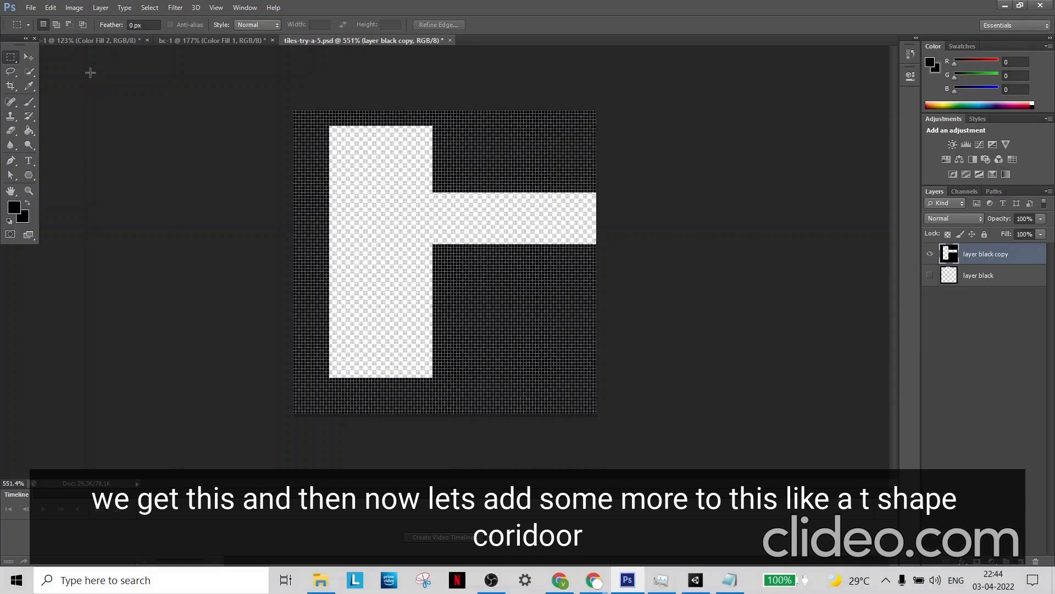
# - Save the tile as a new Photoshop file named tiles-try-a-6, keeping Maximize Compatibility on
pyautogui.click(33, 11)
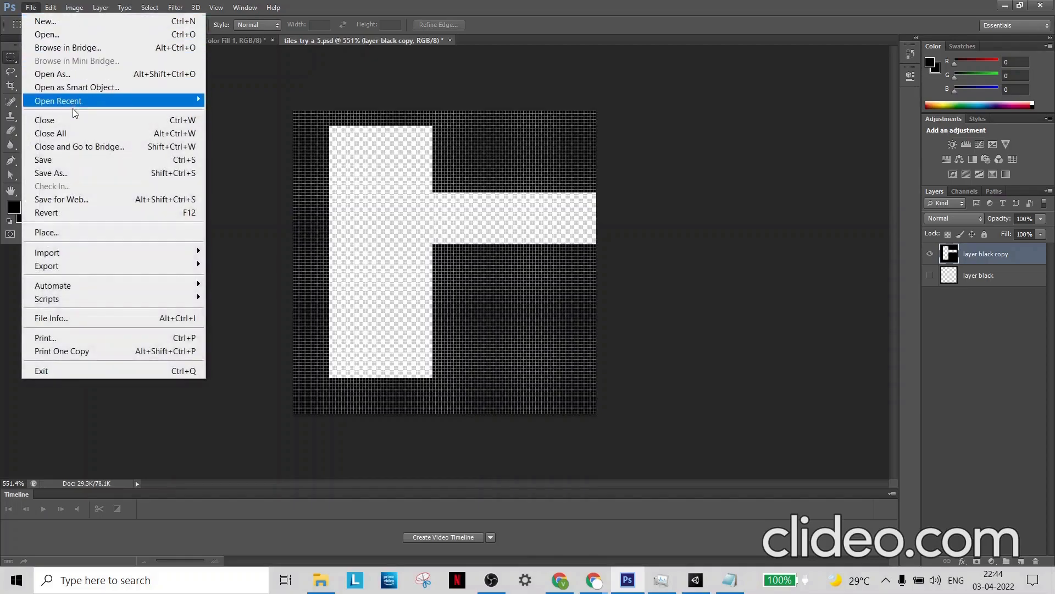
pyautogui.click(77, 173)
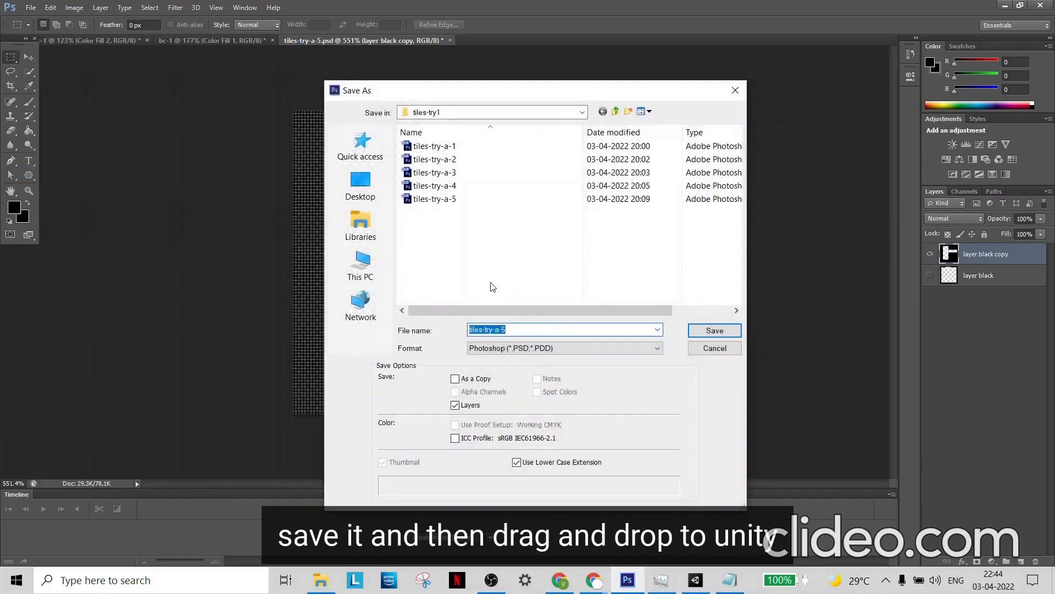
pyautogui.click(558, 333)
pyautogui.press('Return')
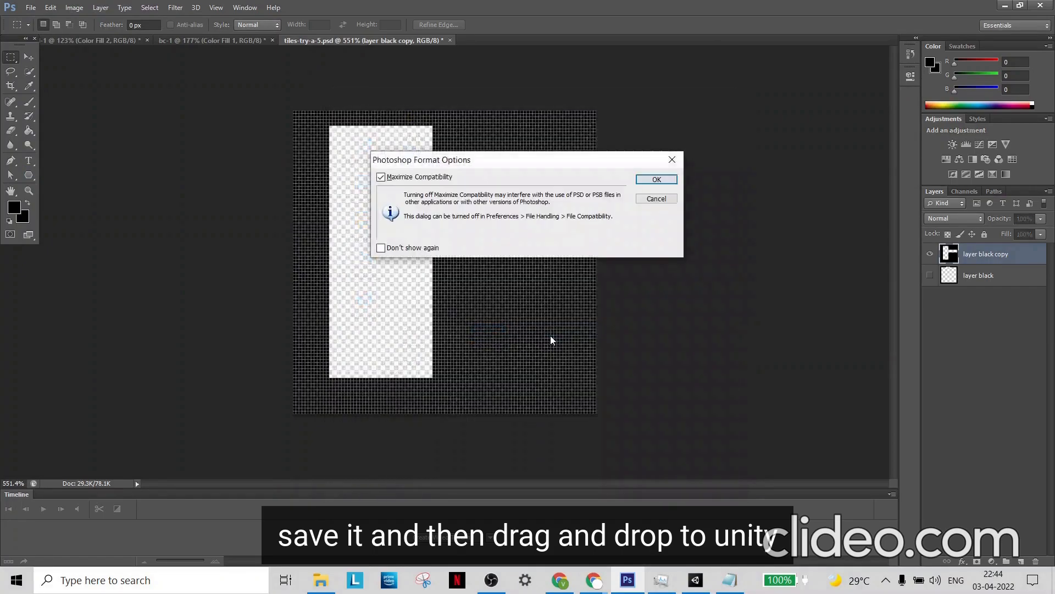
pyautogui.click(654, 178)
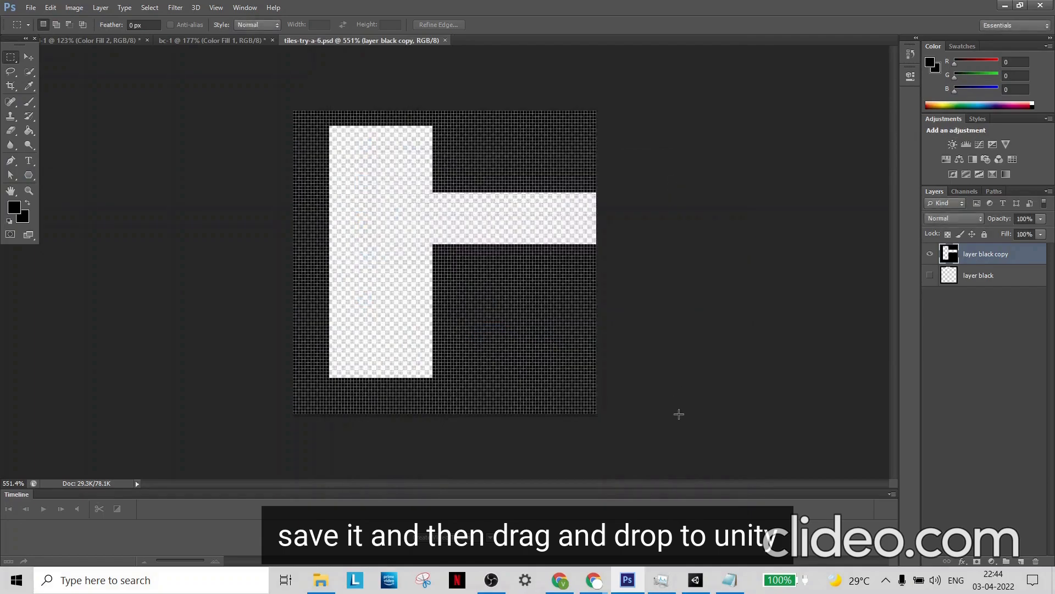
# - Switch to Unity and import tiles-try-a-6 from the Documents tiles-try1 folder into the project's Assets
pyautogui.click(696, 580)
pyautogui.click(320, 579)
pyautogui.click(270, 311)
pyautogui.moveTo(238, 314); pyautogui.dragTo(646, 447)
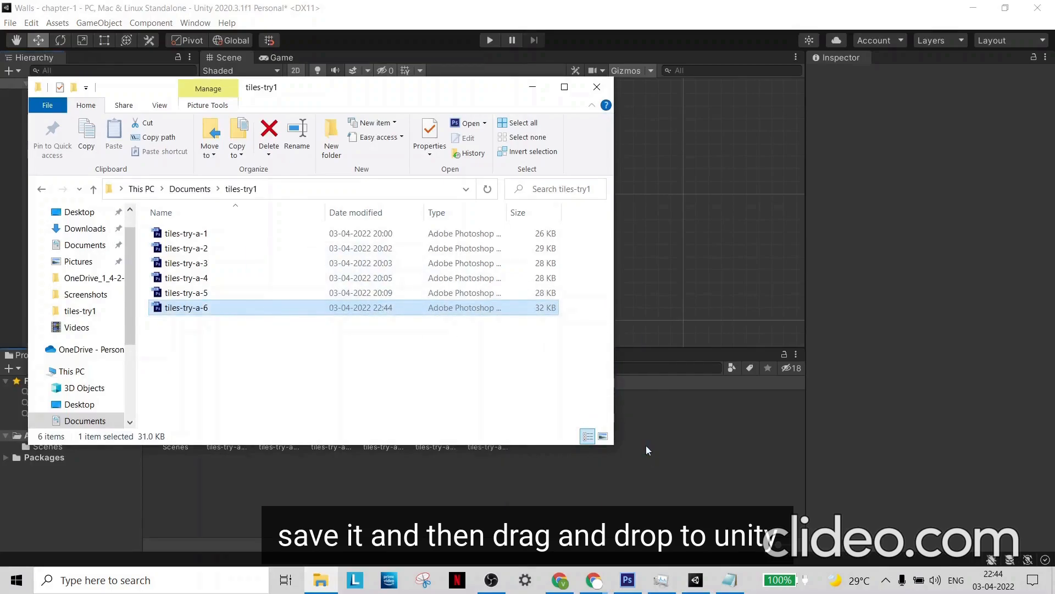
pyautogui.click(532, 87)
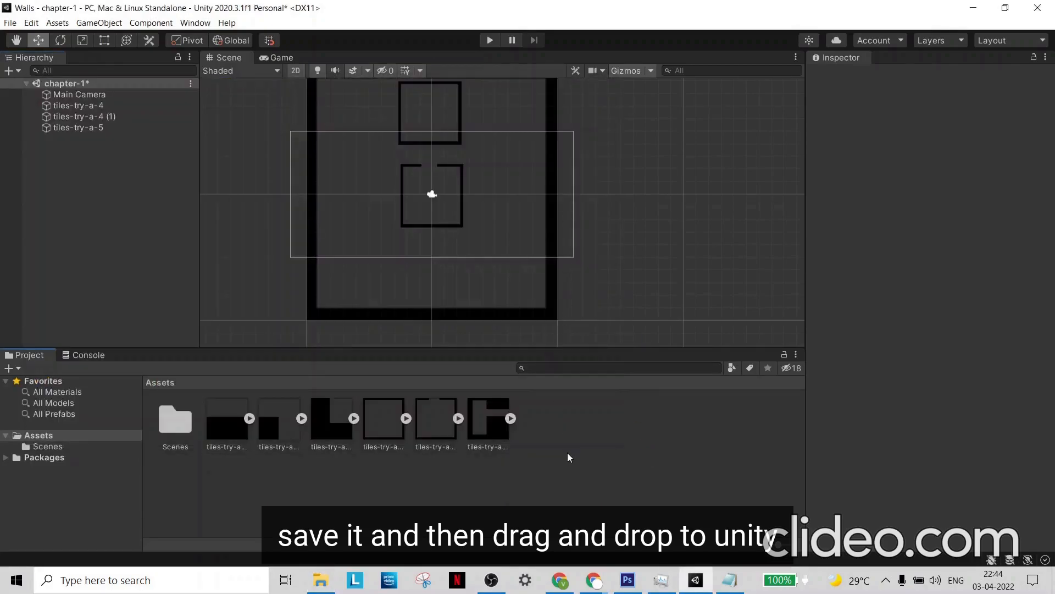
# - Add tiles-try-a-6 to the chapter-1 scene and set its scale to 5 on X, Y and Z
pyautogui.moveTo(493, 434); pyautogui.dragTo(340, 197)
pyautogui.click(927, 157)
pyautogui.write('5')
pyautogui.press('Tab')
pyautogui.write('5')
pyautogui.click(1030, 155)
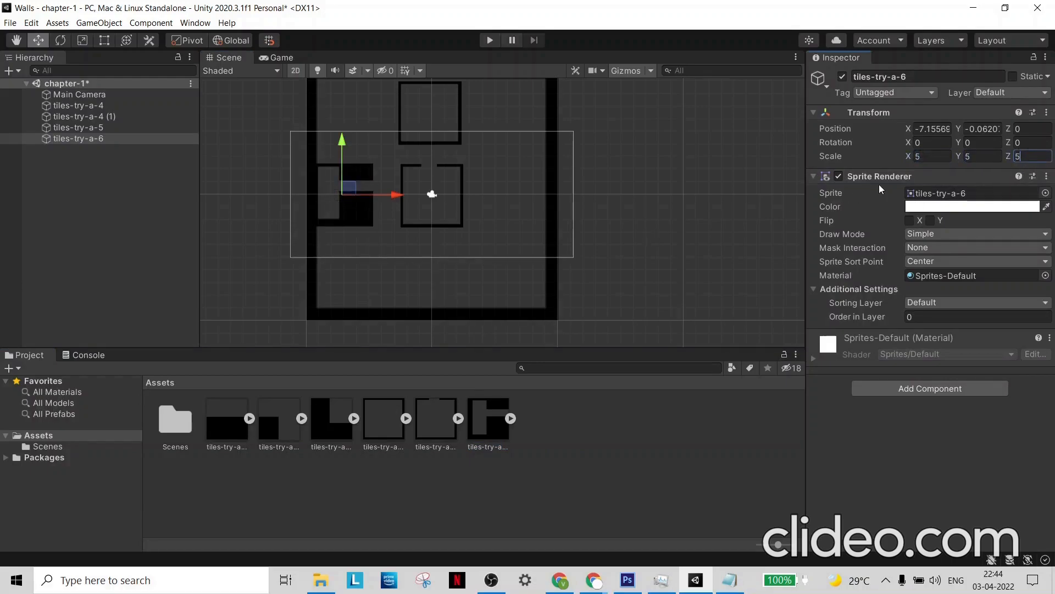
# - Move tiles-try-a-6 to about X -5.52, Y 5.07, beside the upper small square
pyautogui.click(682, 132)
pyautogui.click(373, 178)
pyautogui.moveTo(388, 199); pyautogui.dragTo(407, 202)
pyautogui.moveTo(364, 153); pyautogui.dragTo(369, 86)
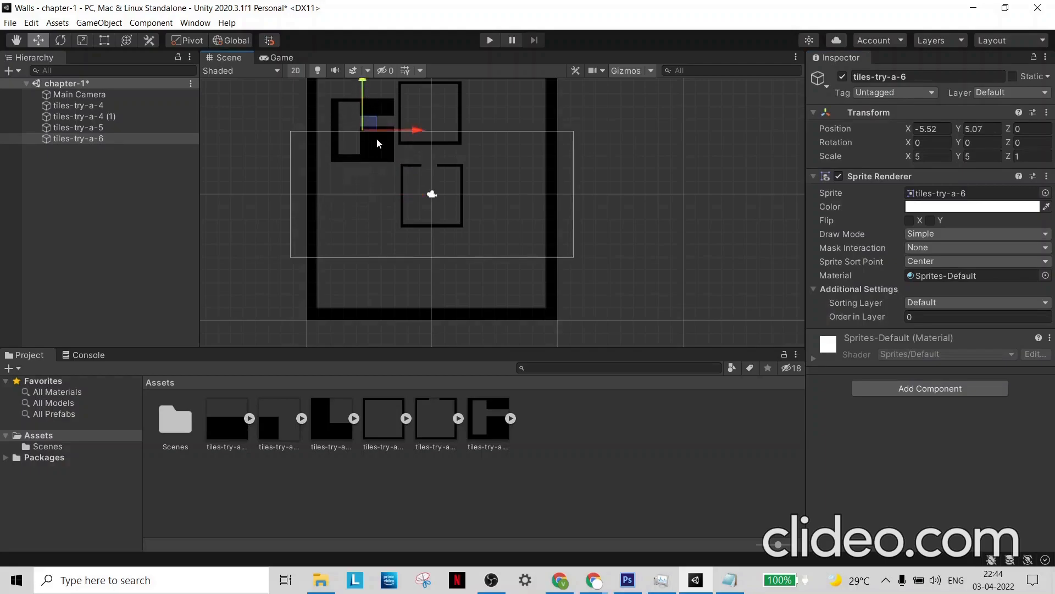
# - Switch to Photoshop and cut a rectangular area out of the tile's lower-right corner, leaving thin walls around the corridor
pyautogui.click(627, 580)
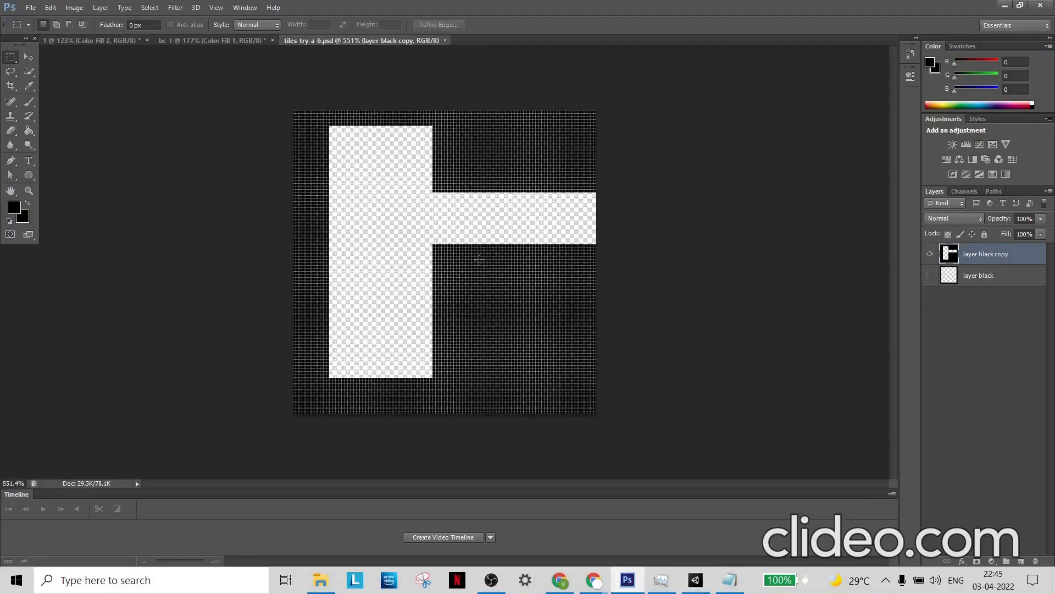
pyautogui.moveTo(450, 278); pyautogui.dragTo(620, 415)
pyautogui.press('Delete')
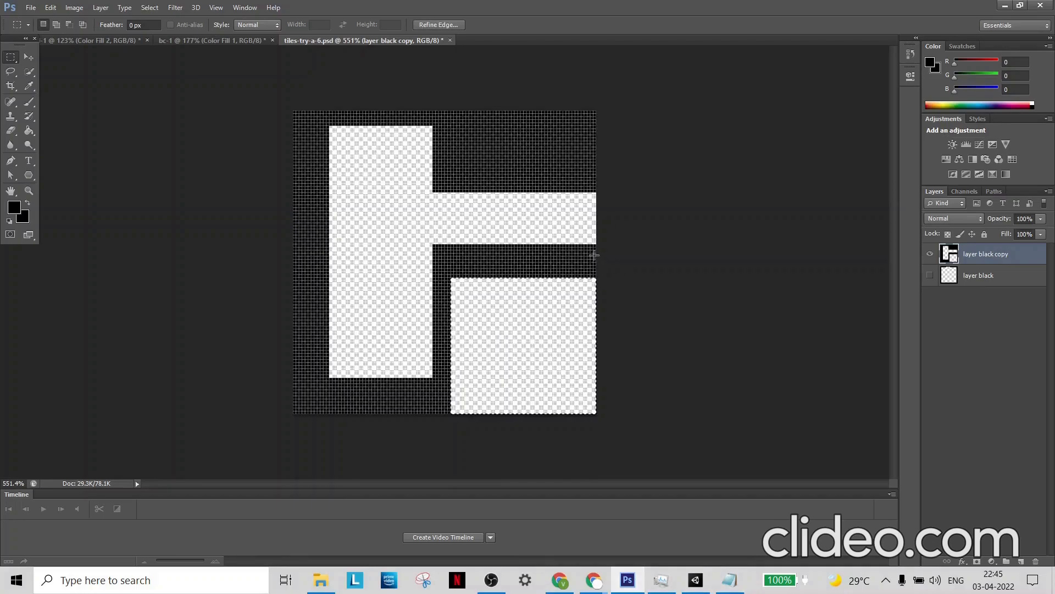
# - Switch to Unity, check the layout in the Game view, and move tiles-try-a-6 lower in the Scene view
pyautogui.click(695, 581)
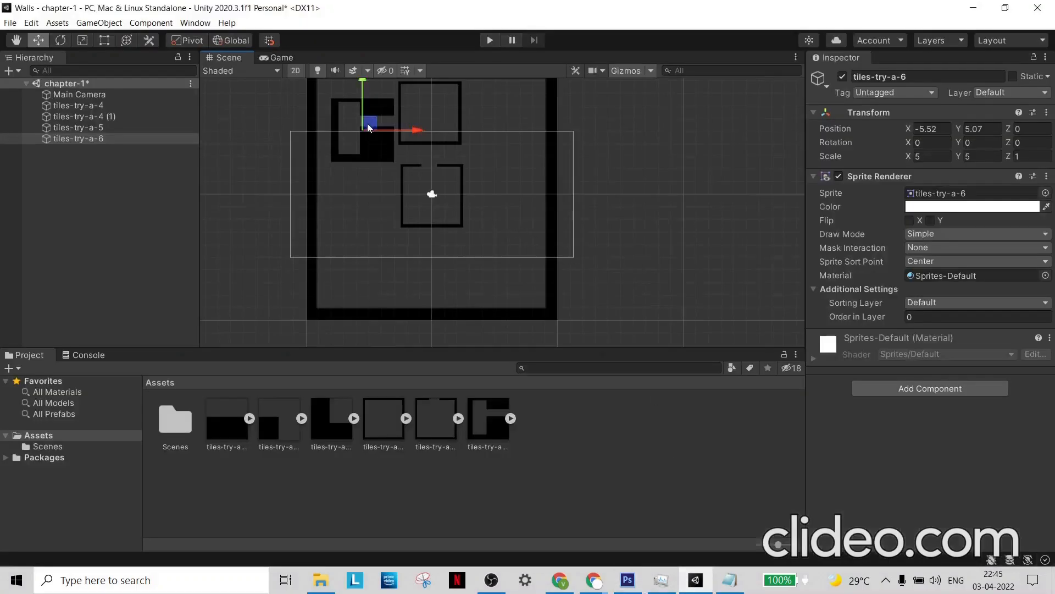
pyautogui.click(280, 57)
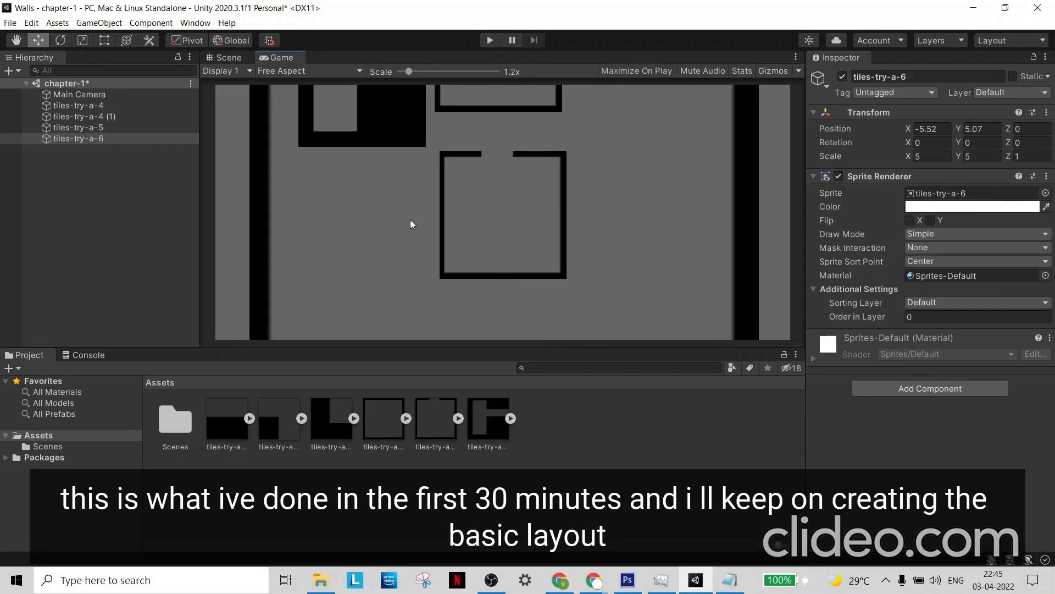
pyautogui.click(240, 57)
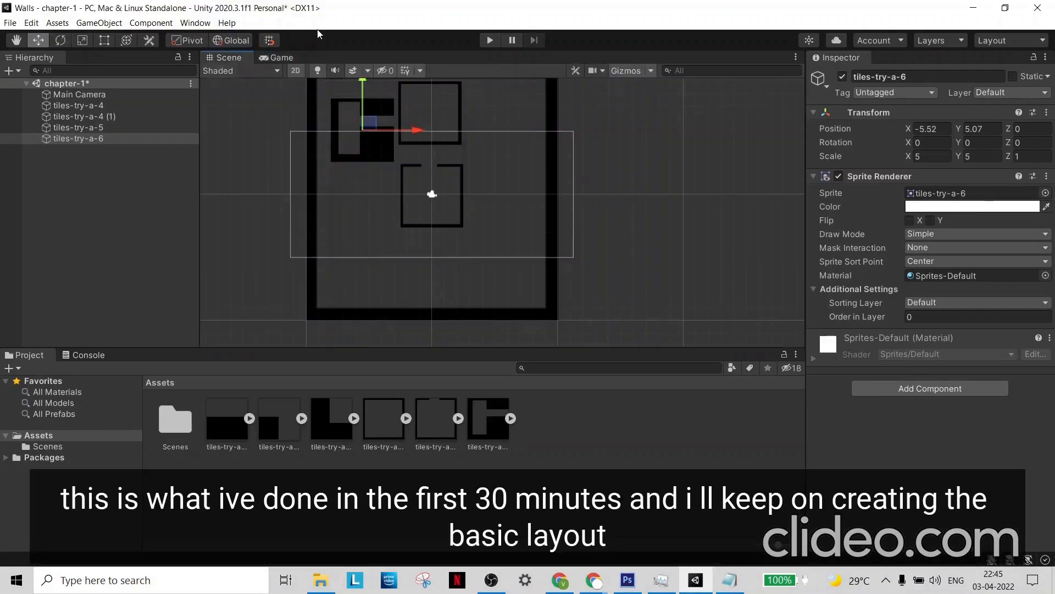
pyautogui.moveTo(361, 104); pyautogui.dragTo(361, 154)
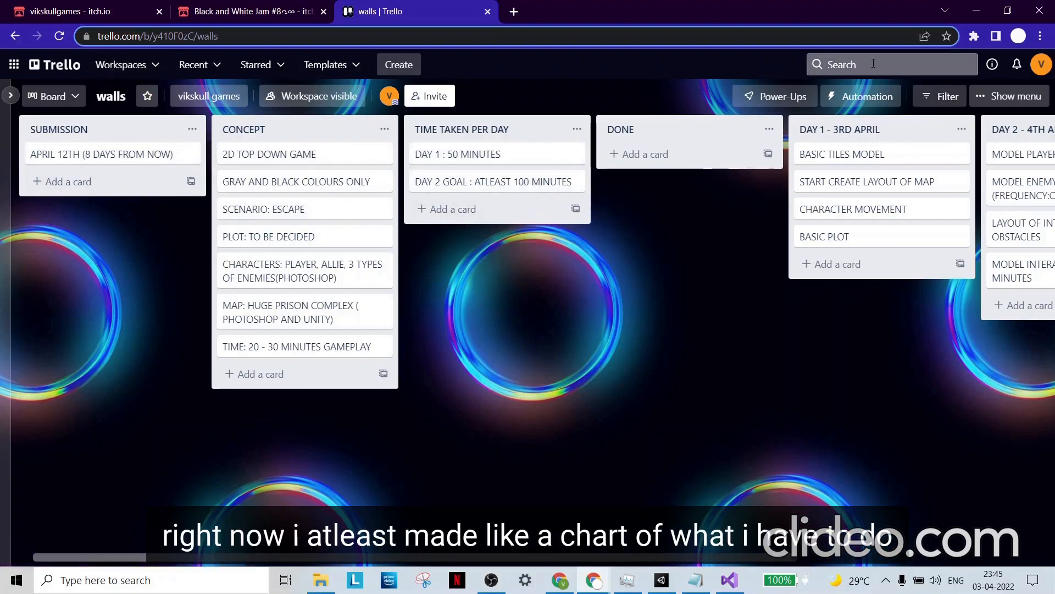
# - Review the concept, time and daily task lists on the walls Trello board
pyautogui.middleClick(697, 347)
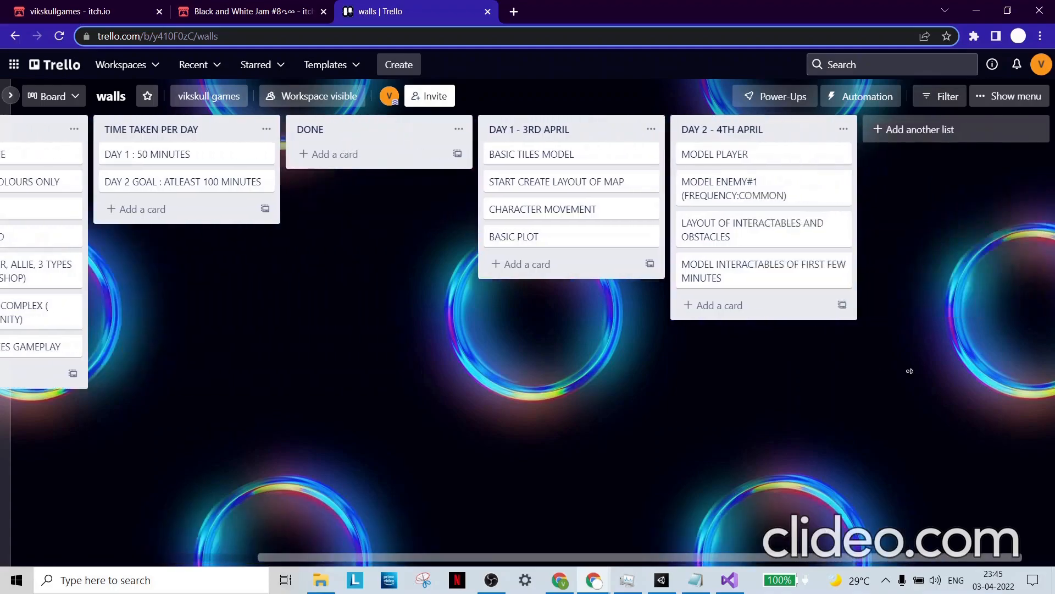
pyautogui.middleClick(261, 374)
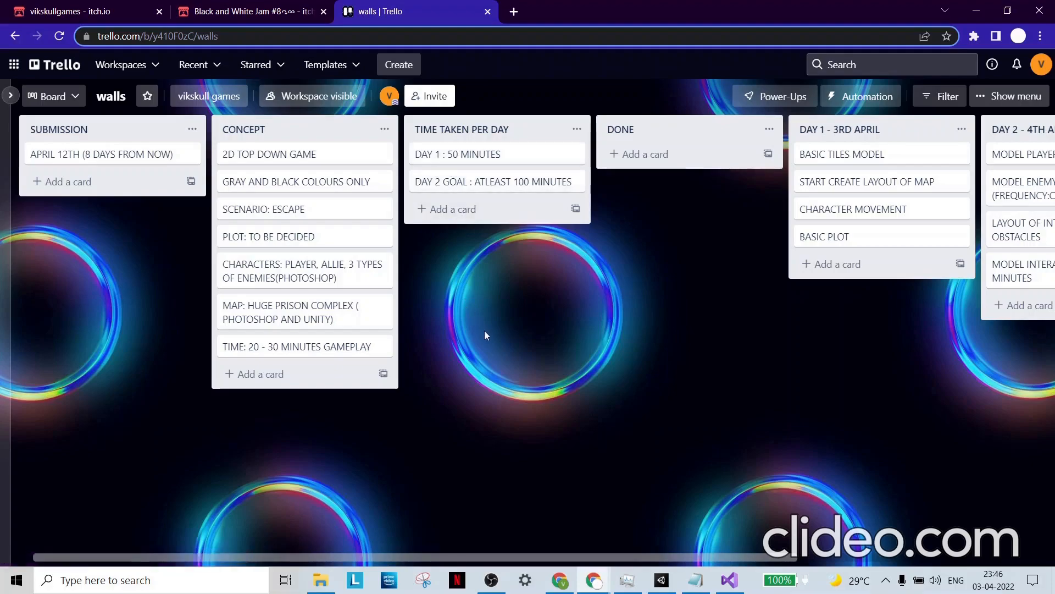
pyautogui.hscroll(5, 657, 365)
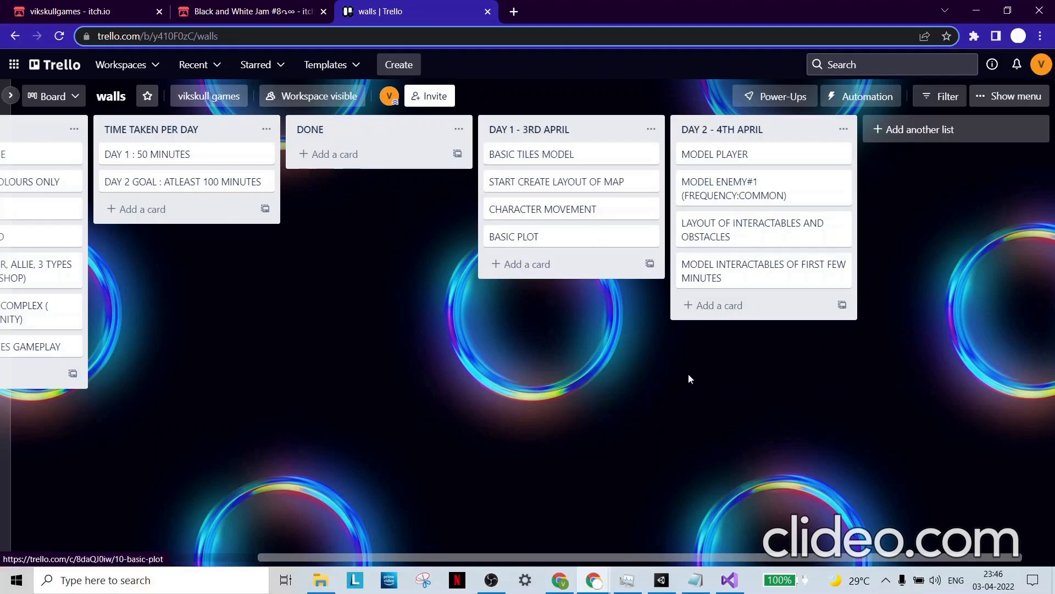
# - Review the tiles folder in Unity and move the BASIC TILES MODEL card to the DONE list on the Trello board
pyautogui.click(670, 586)
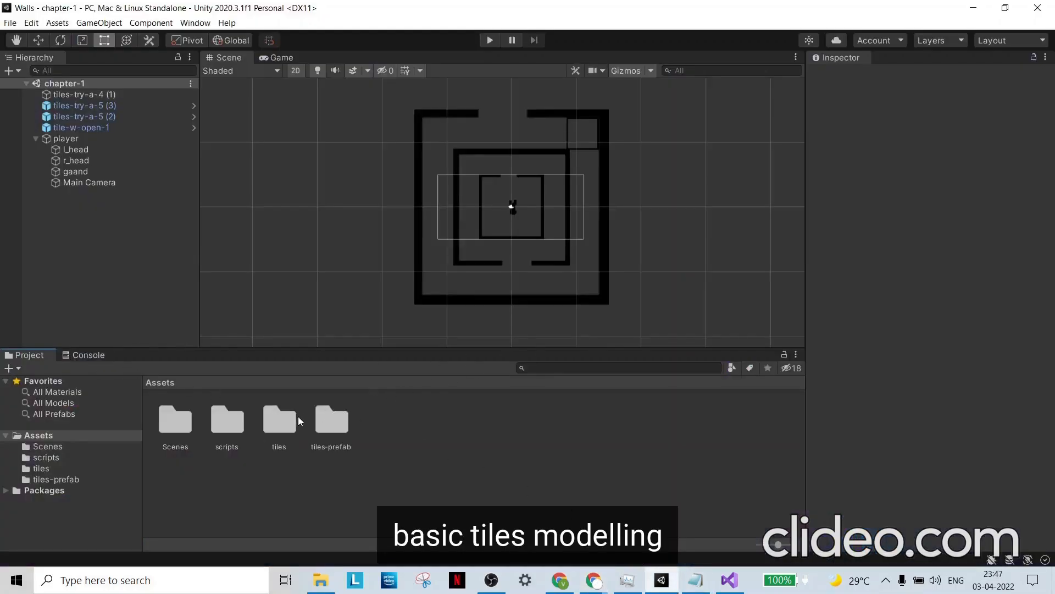
pyautogui.doubleClick(275, 428)
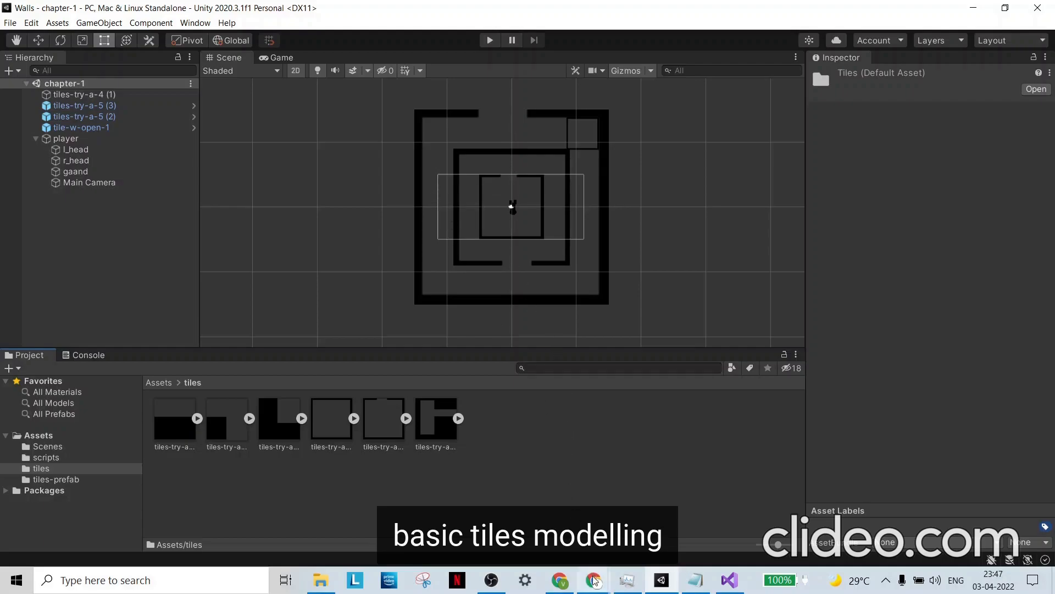
pyautogui.moveTo(593, 580)
pyautogui.click(670, 511)
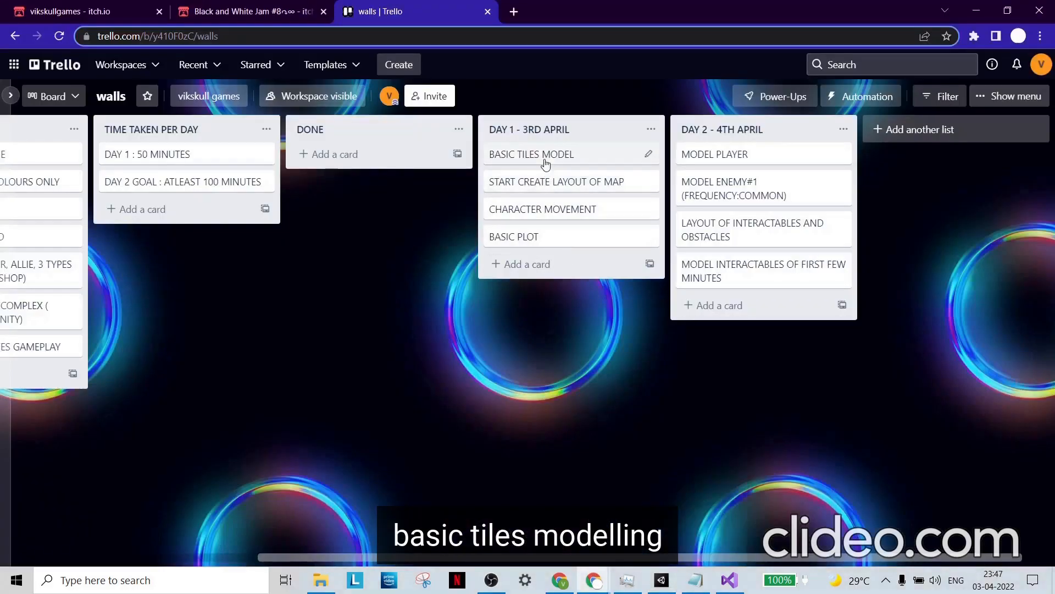
pyautogui.moveTo(544, 162); pyautogui.dragTo(345, 179)
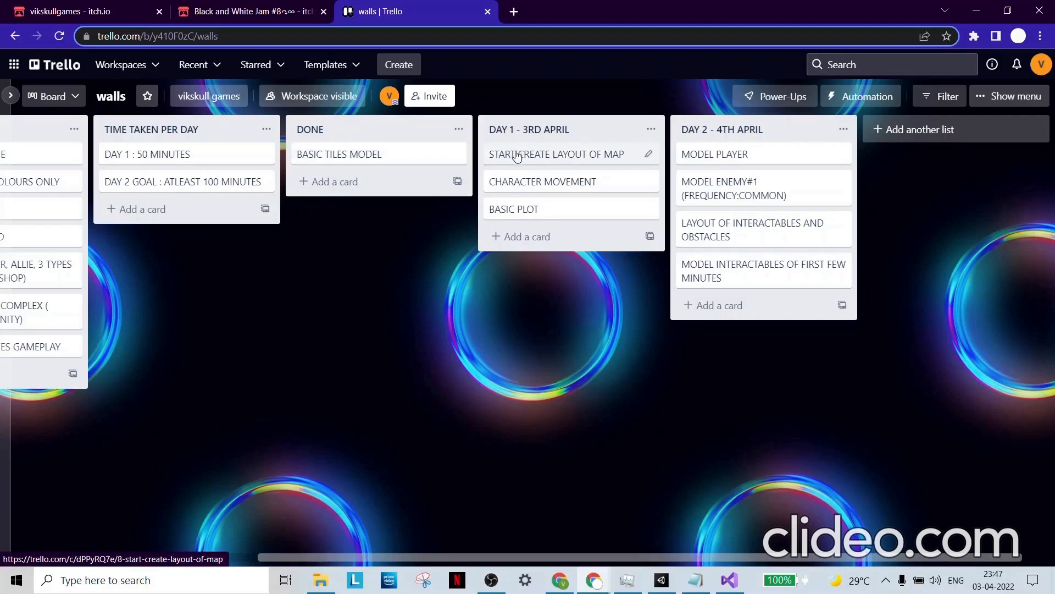
# - Switch to Unity and inspect the box colliders on tile-w-open-1, tiles-try-a-5 (3) and tiles-try-a-5 (2)
pyautogui.click(657, 582)
pyautogui.scroll(3, 531, 229)
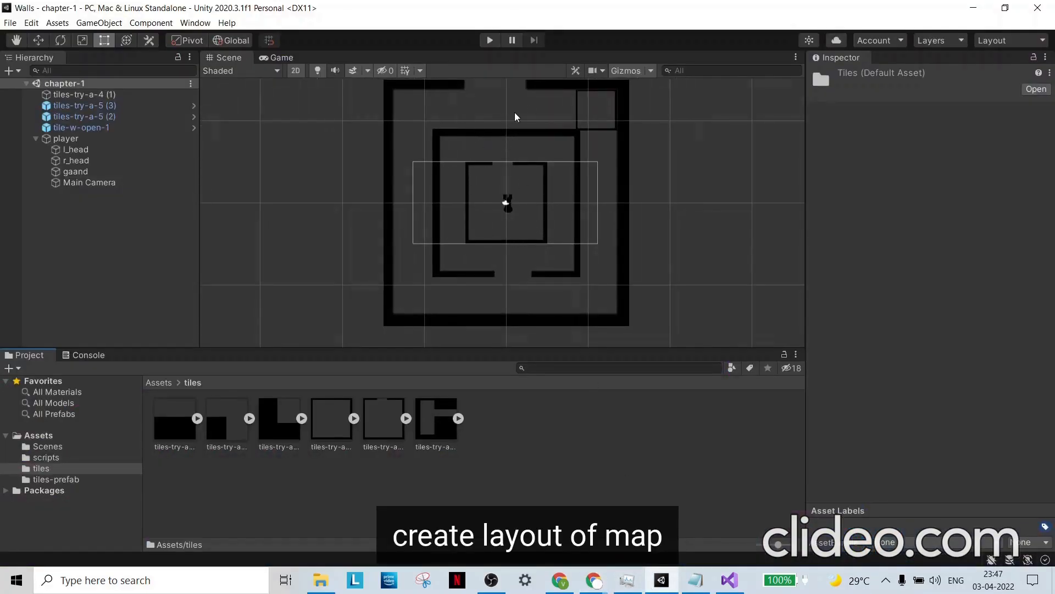
pyautogui.scroll(-2, 528, 112)
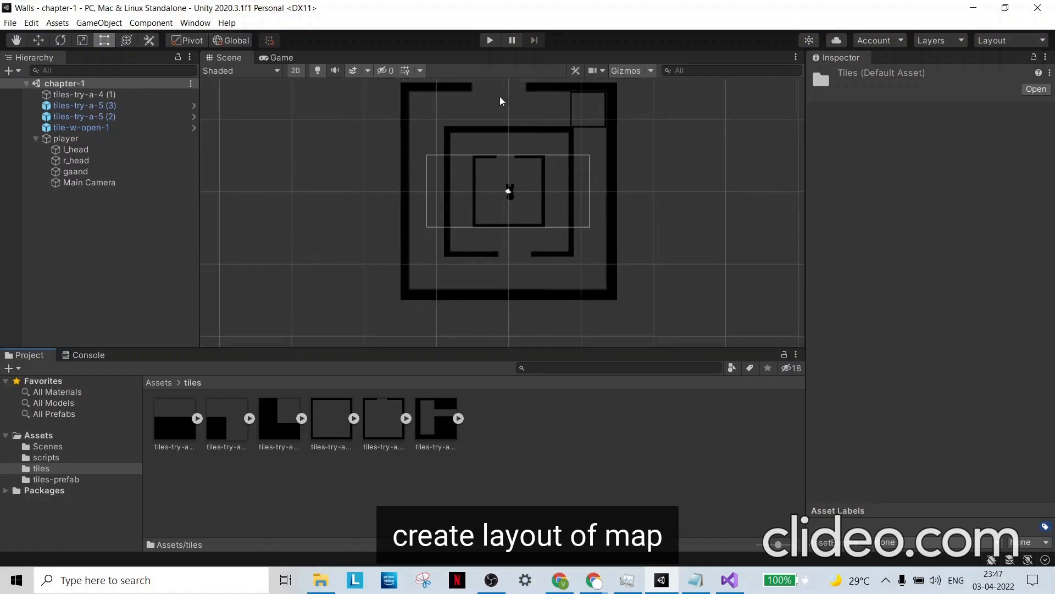
pyautogui.click(96, 127)
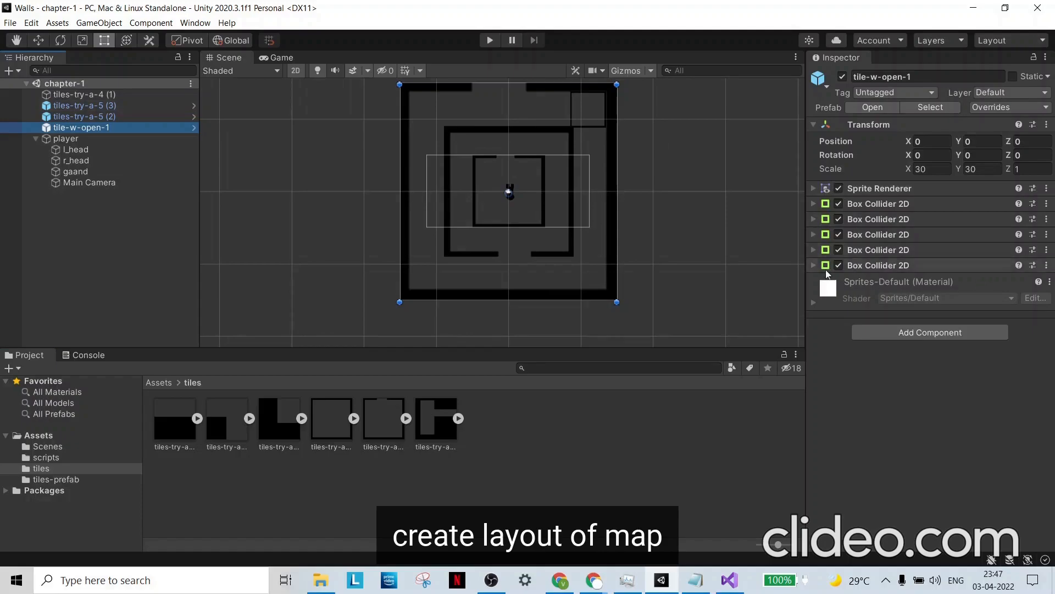
pyautogui.click(814, 266)
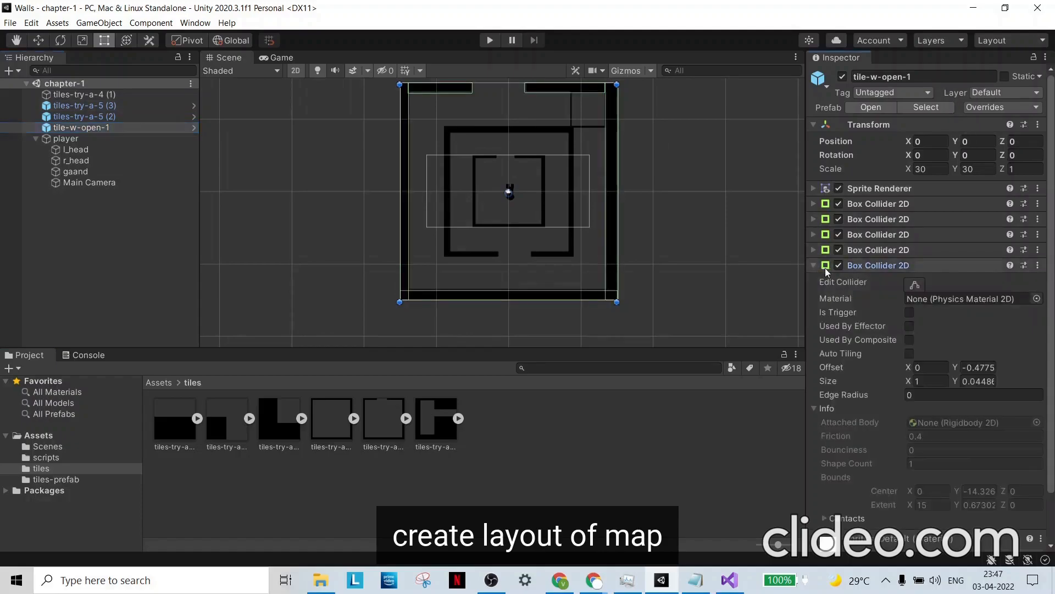
pyautogui.click(90, 117)
pyautogui.click(90, 104)
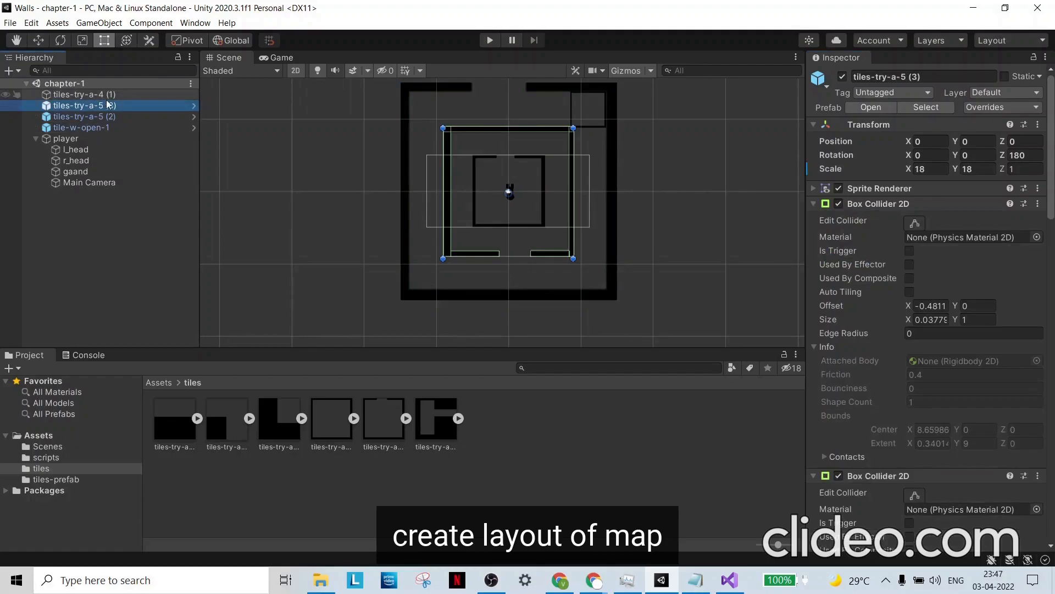
pyautogui.click(132, 114)
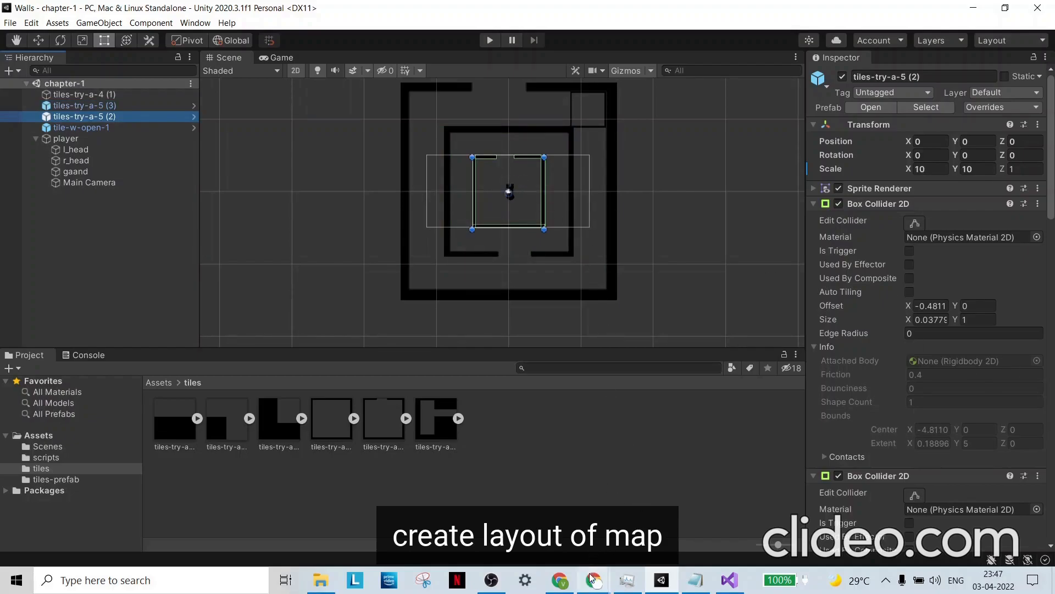
# - Switch to the walls Trello board and move the START CREATE LAYOUT OF MAP card to the DONE list
pyautogui.moveTo(594, 579)
pyautogui.click(671, 511)
pyautogui.moveTo(599, 155); pyautogui.dragTo(407, 181)
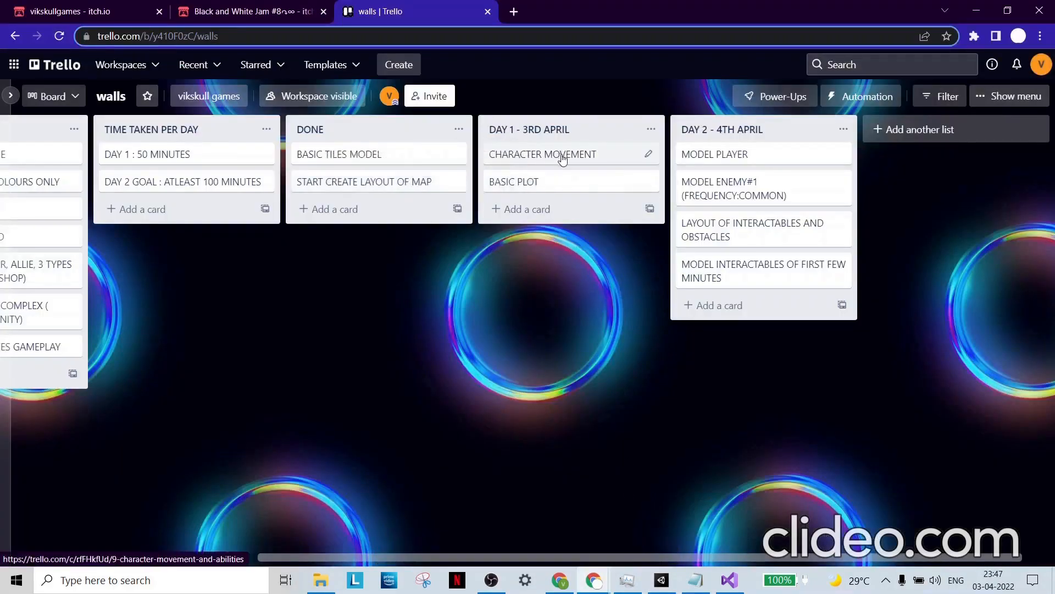
# - Switch to Unity, inspect the player object's components, and show the root Assets folder
pyautogui.moveTo(661, 580)
pyautogui.click(654, 514)
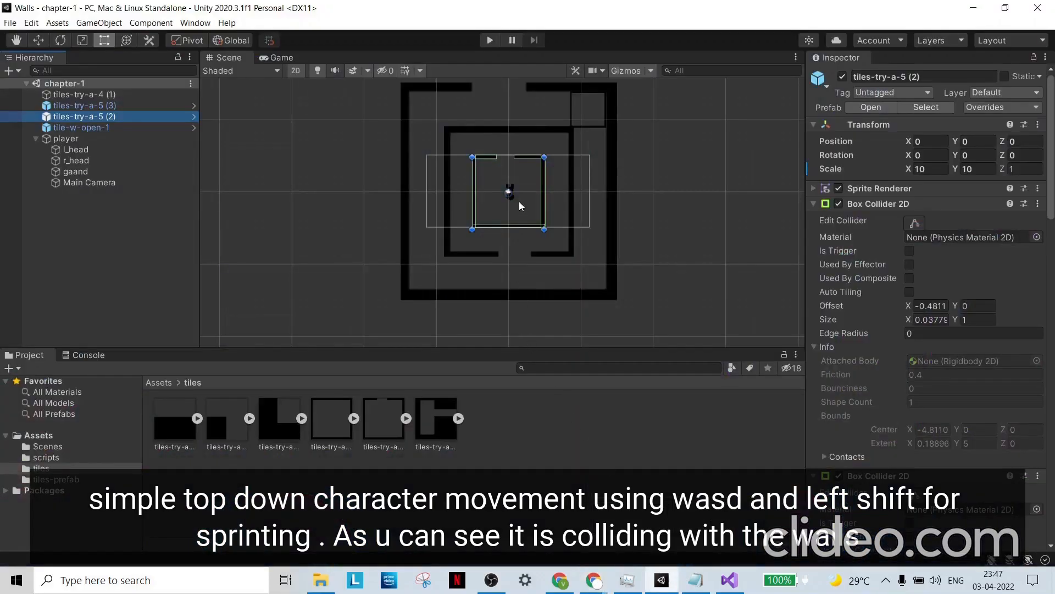
pyautogui.scroll(5, 519, 201)
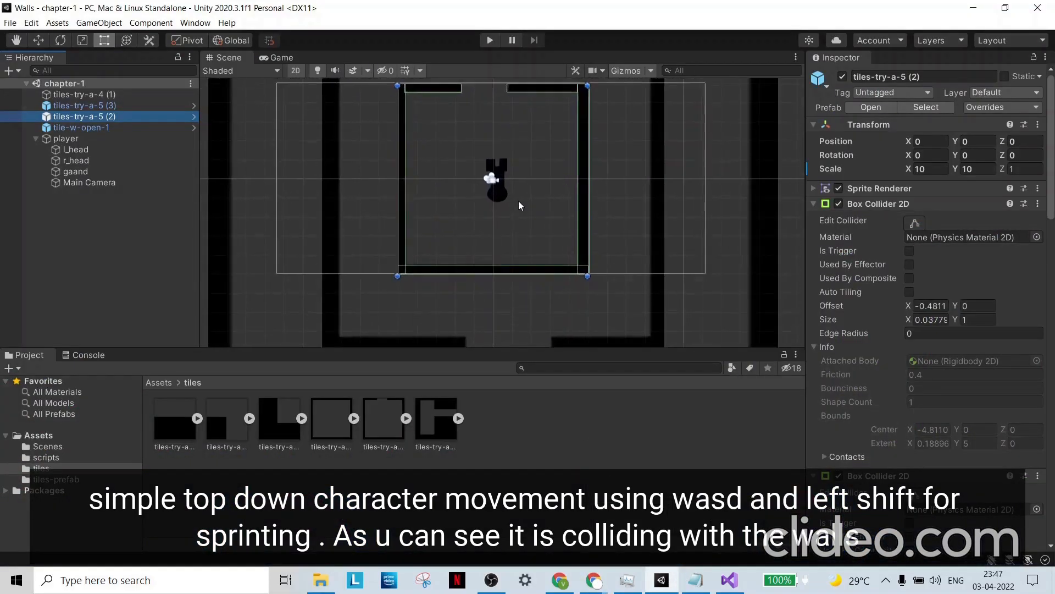
pyautogui.click(508, 195)
pyautogui.click(500, 190)
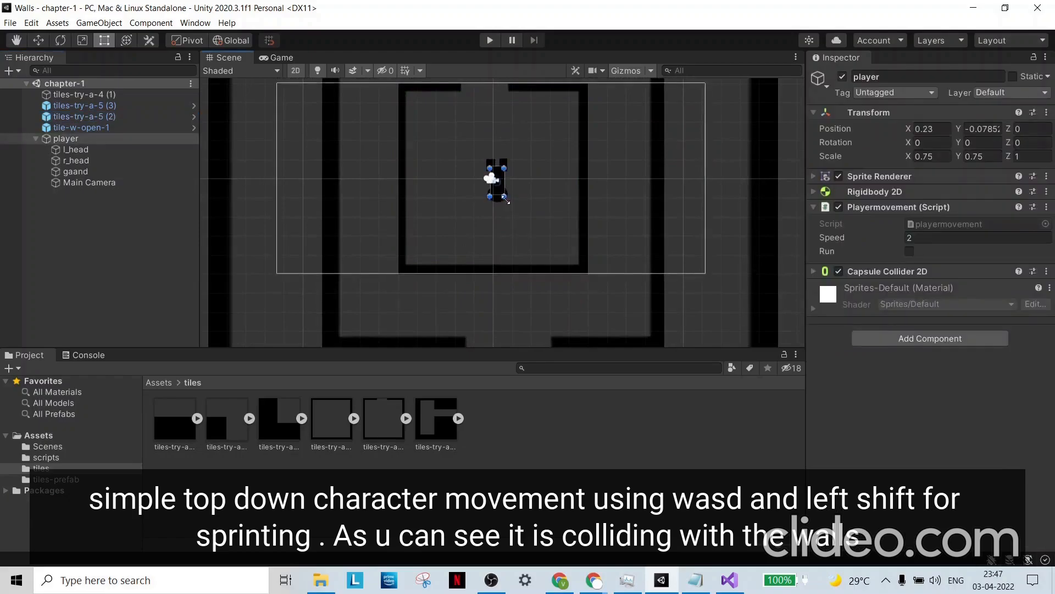
pyautogui.click(545, 186)
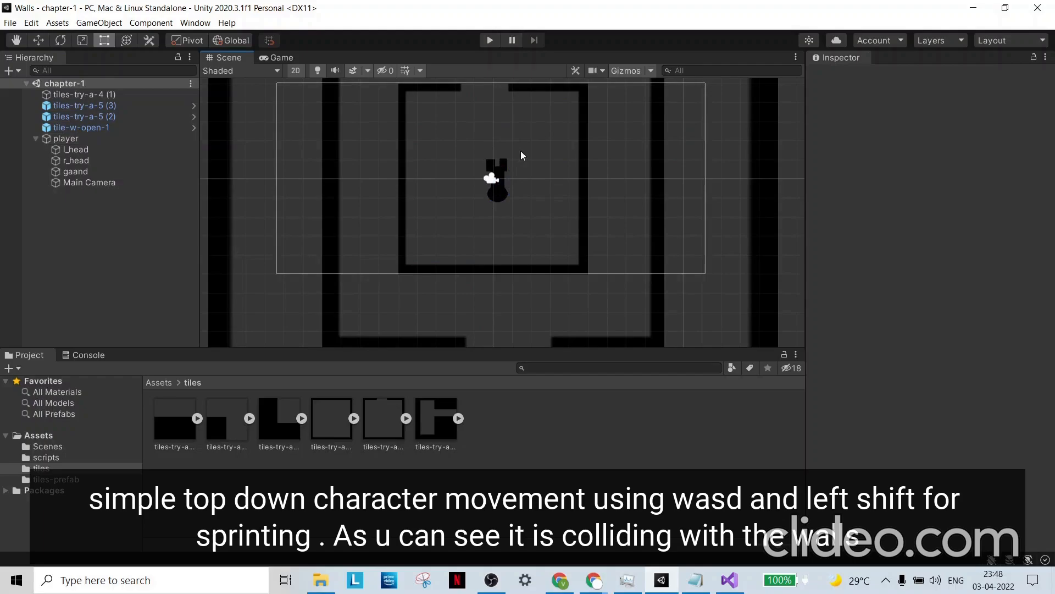
pyautogui.click(159, 382)
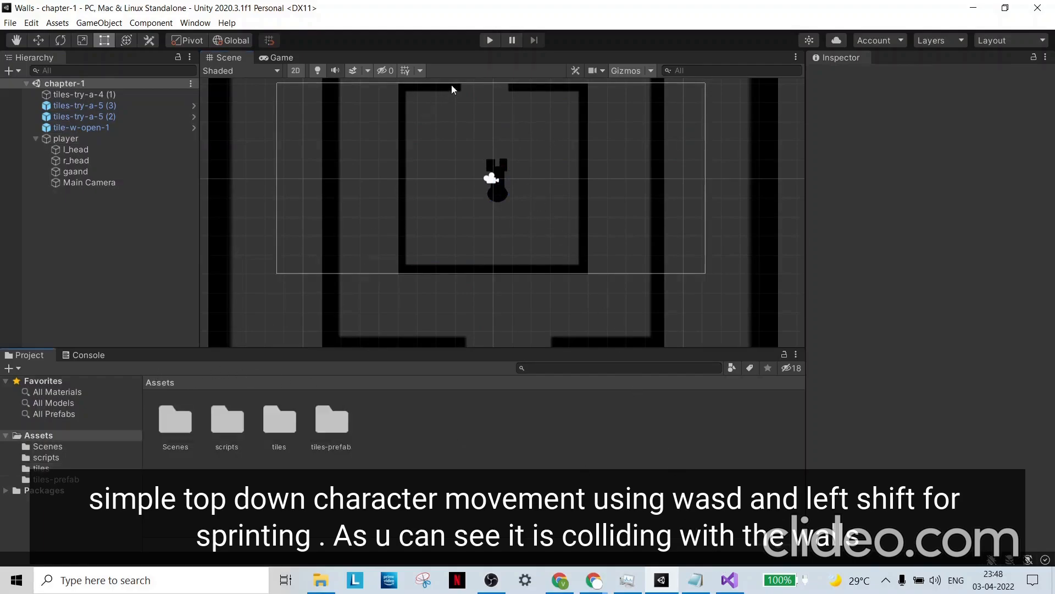
# - Run the game and walk the player out of the innermost room and through the lower gap in the middle wall, testing wall collisions
pyautogui.click(489, 41)
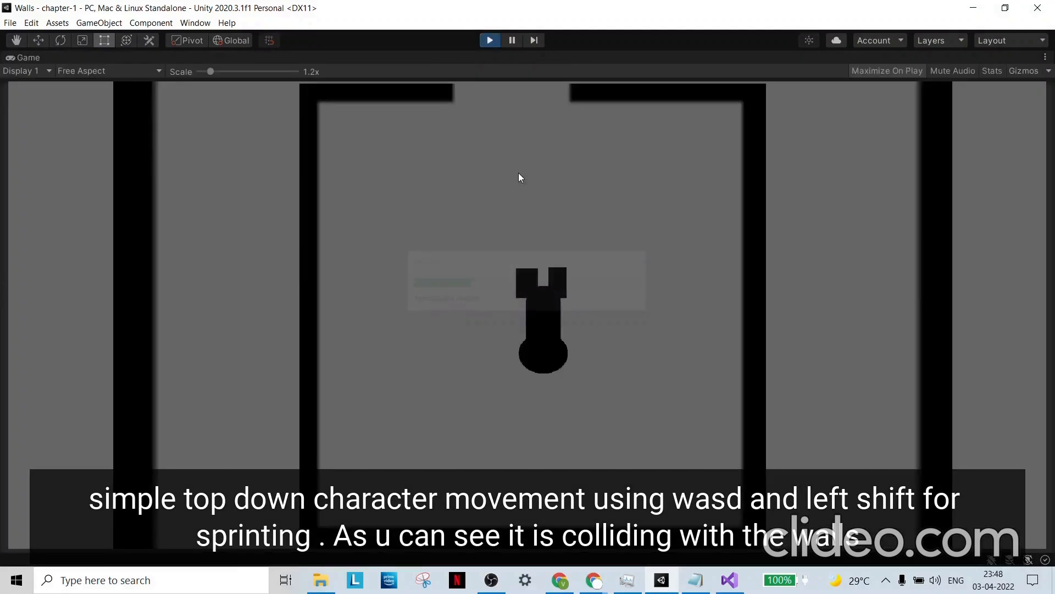
pyautogui.press('w')
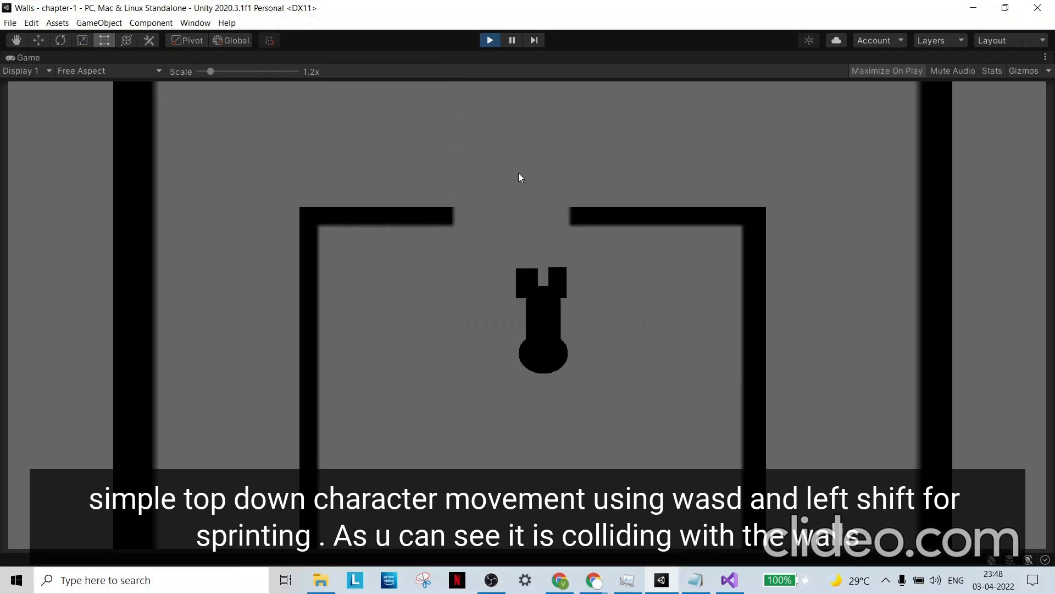
pyautogui.press('a')
pyautogui.press('w')
pyautogui.press('w')
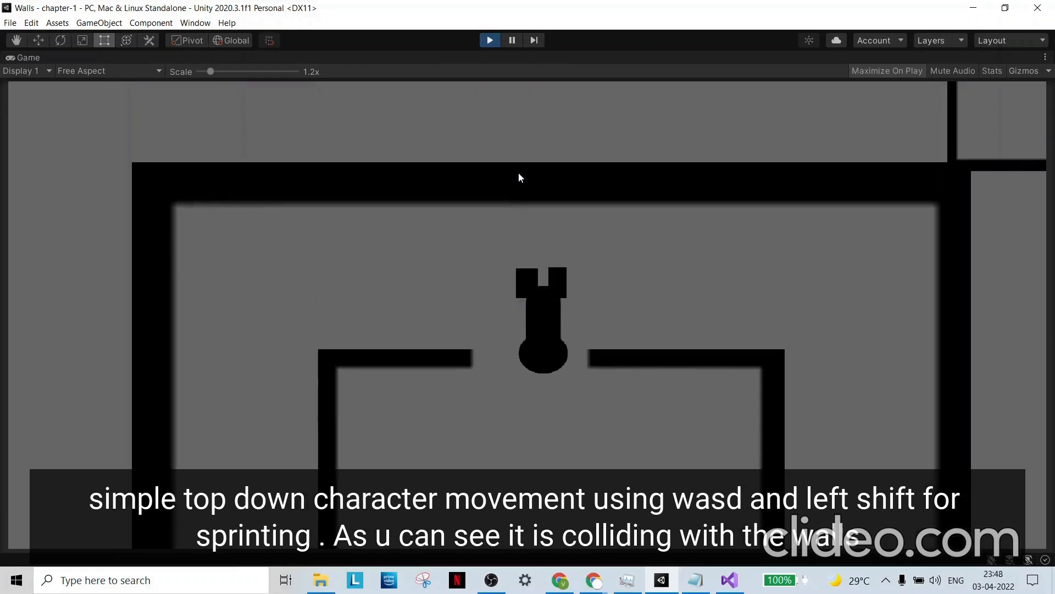
pyautogui.press('d')
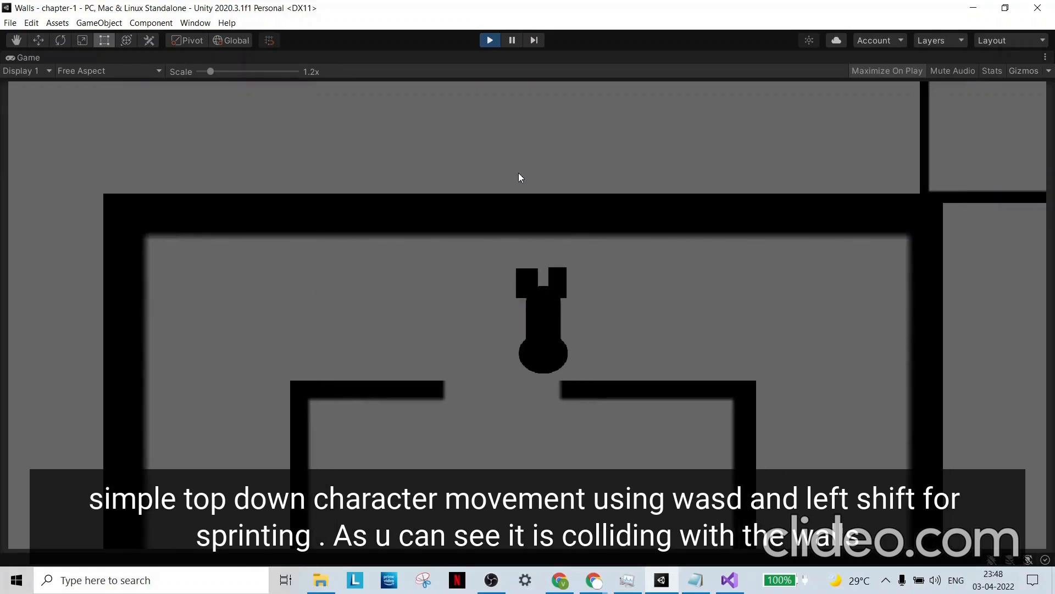
pyautogui.press('s')
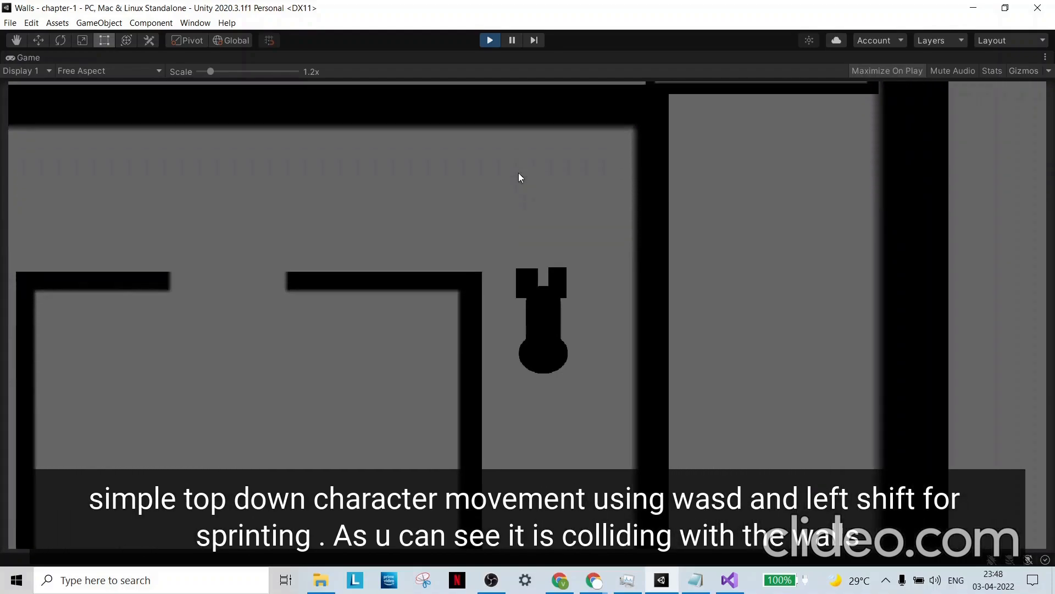
pyautogui.press('d')
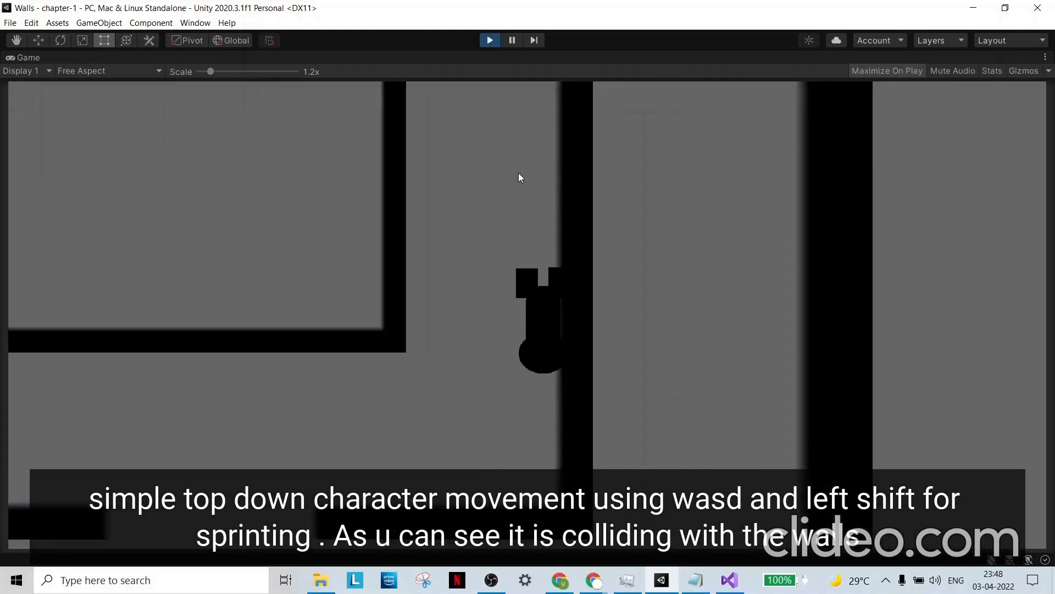
pyautogui.press('s')
pyautogui.press('a')
pyautogui.press('a')
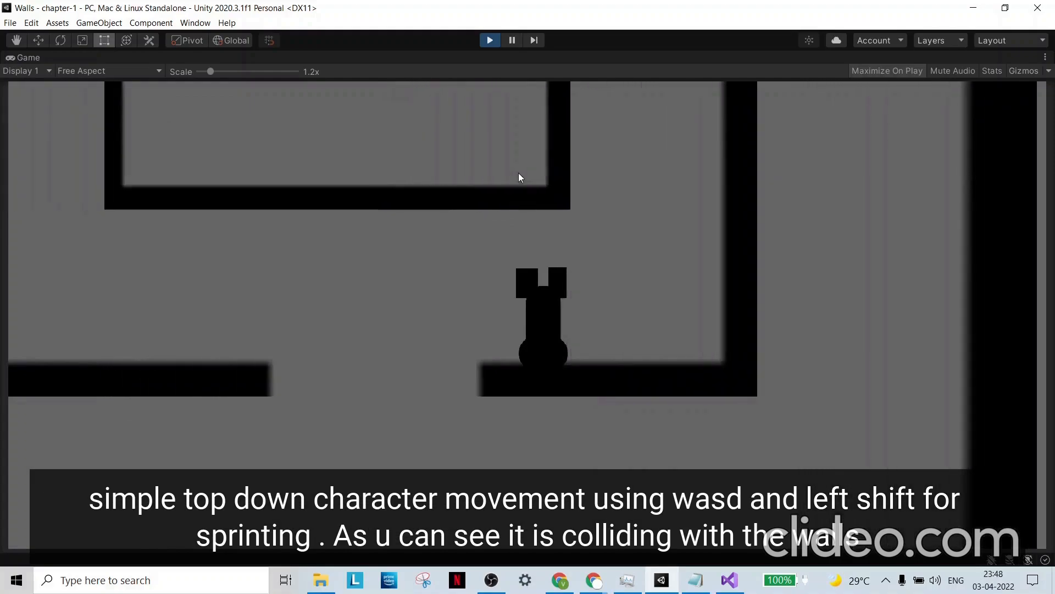
pyautogui.press('s')
# - Sprint the player around the outer corridor up to the outer wall's upper opening, and stop the game
pyautogui.press('a')
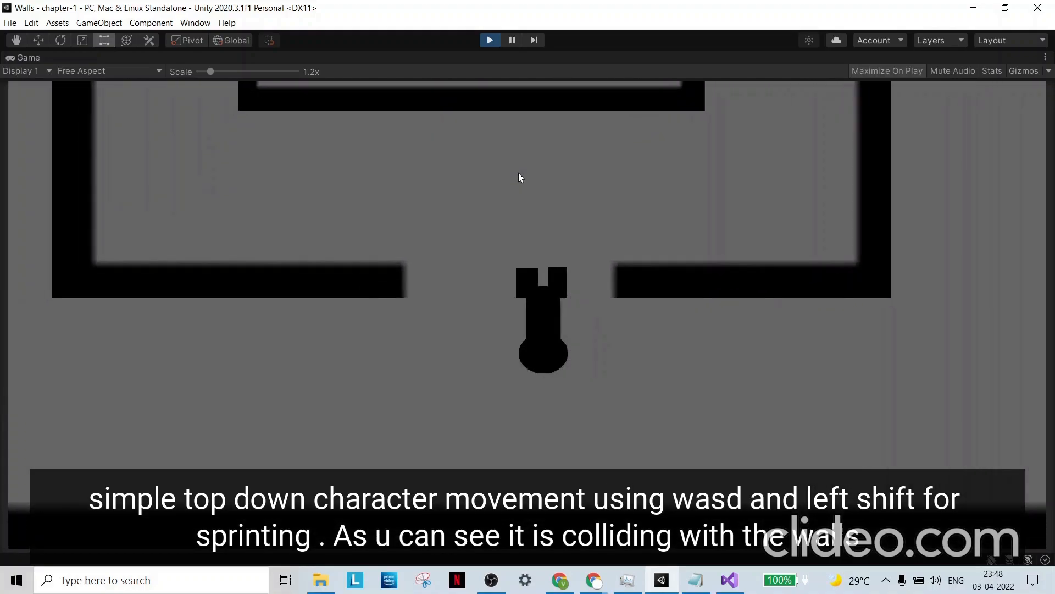
pyautogui.press('s')
pyautogui.press('shift')
pyautogui.press('a')
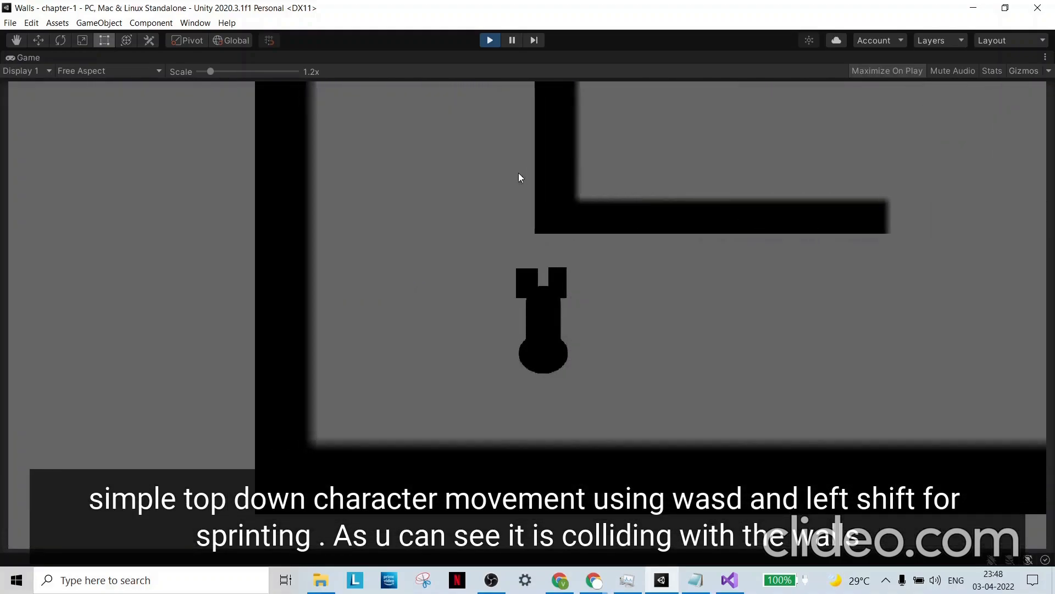
pyautogui.press('w')
pyautogui.press('w')
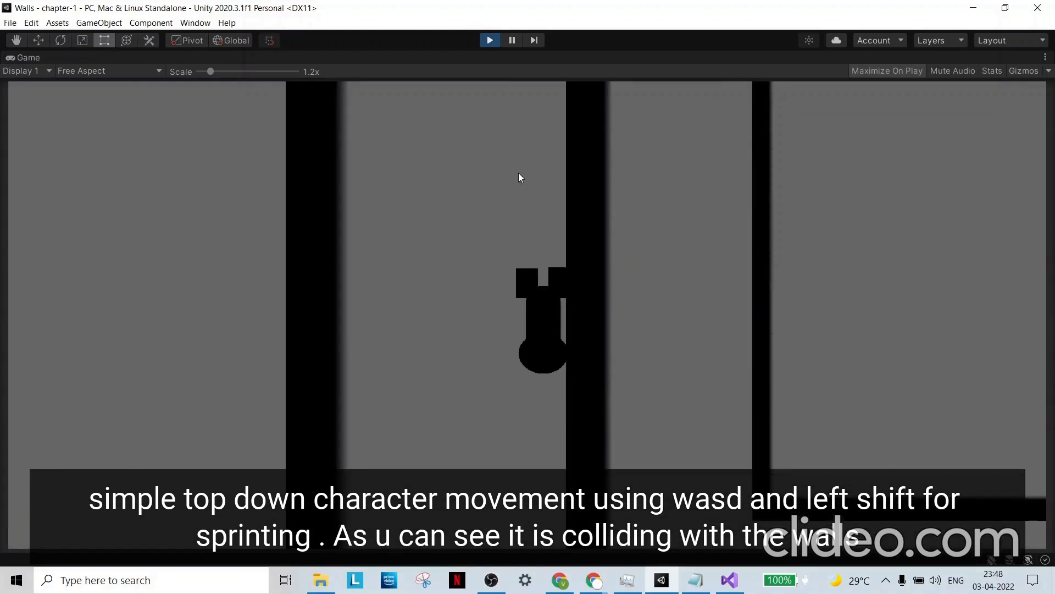
pyautogui.press('w')
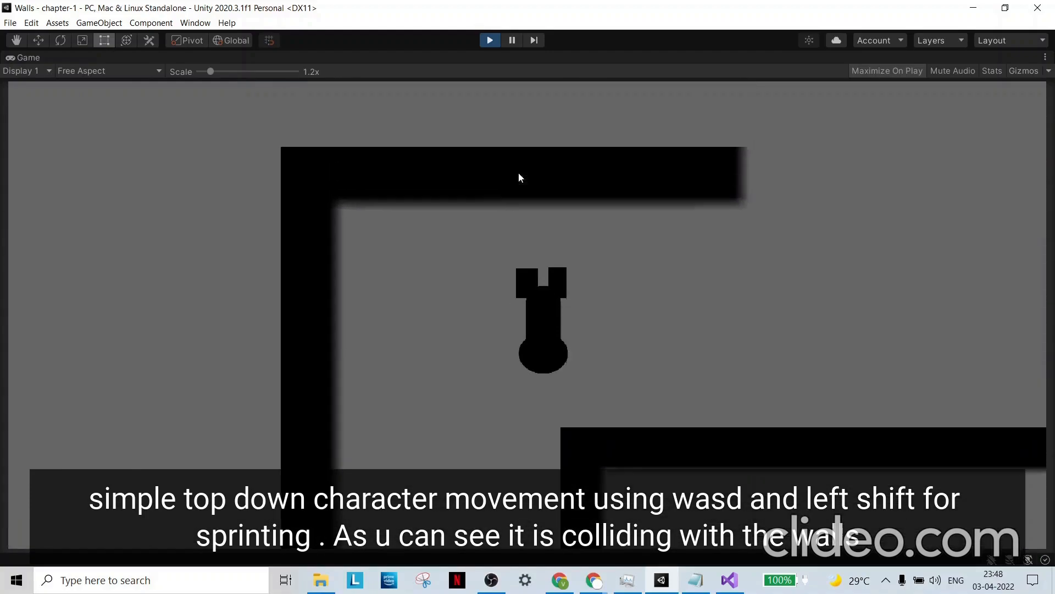
pyautogui.press('d')
pyautogui.press('s')
pyautogui.press('s')
pyautogui.press('d')
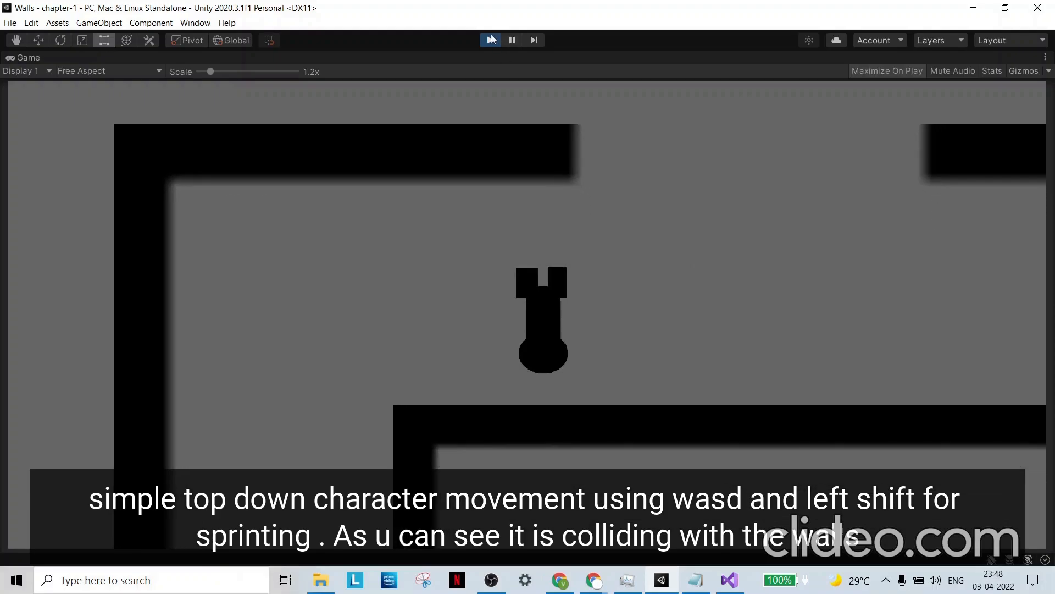
pyautogui.click(489, 37)
# - Switch to the walls Trello board and move the CHARACTER MOVEMENT card to the DONE list
pyautogui.moveTo(614, 587)
pyautogui.click(666, 520)
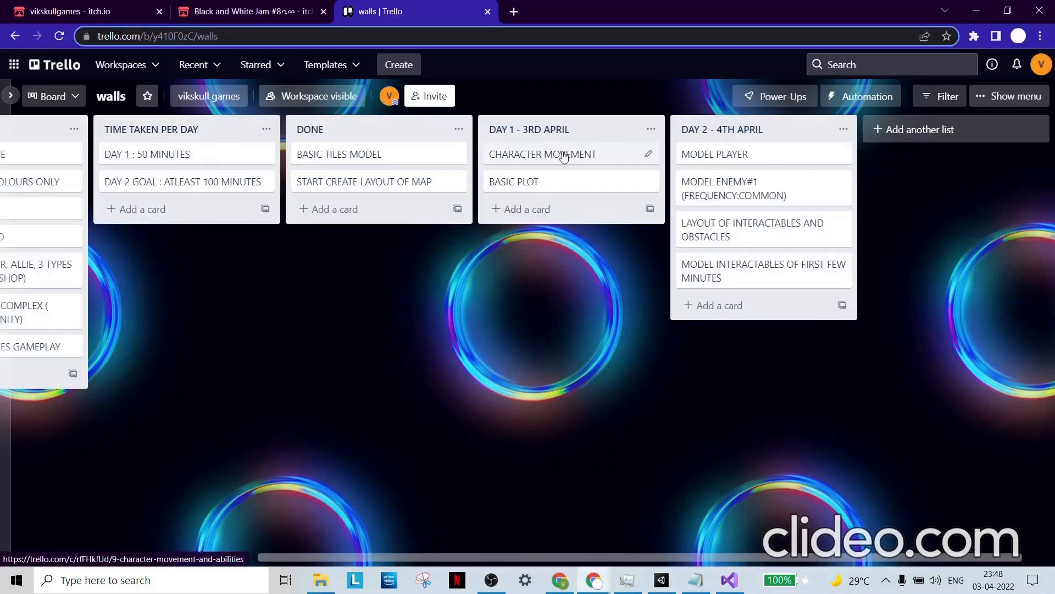
pyautogui.moveTo(556, 151); pyautogui.dragTo(412, 215)
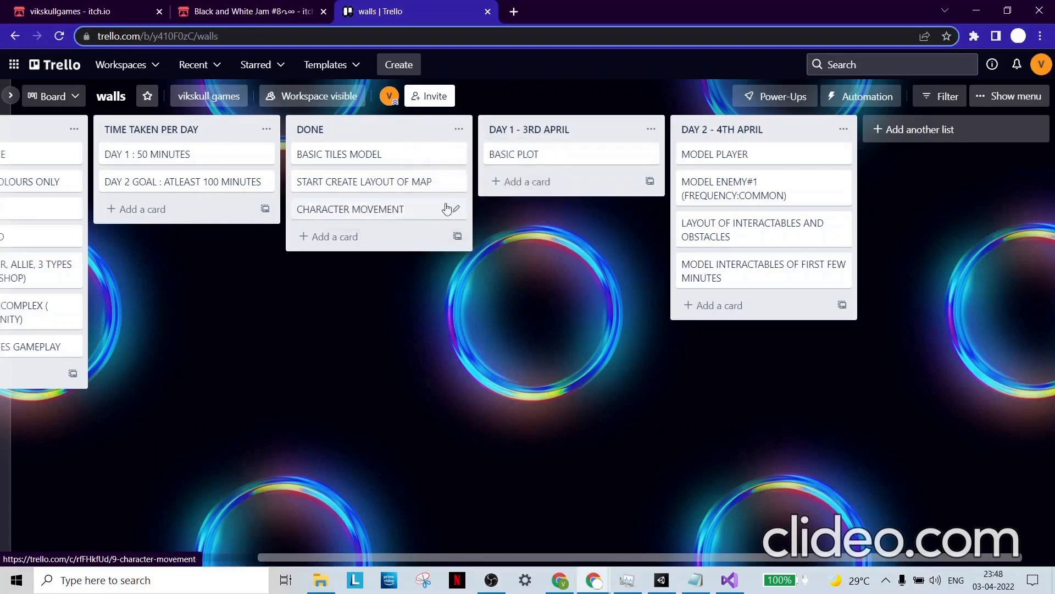
# - Bring up the walls-plot note in Notepad and widen its window until the full plot lines fit
pyautogui.click(691, 569)
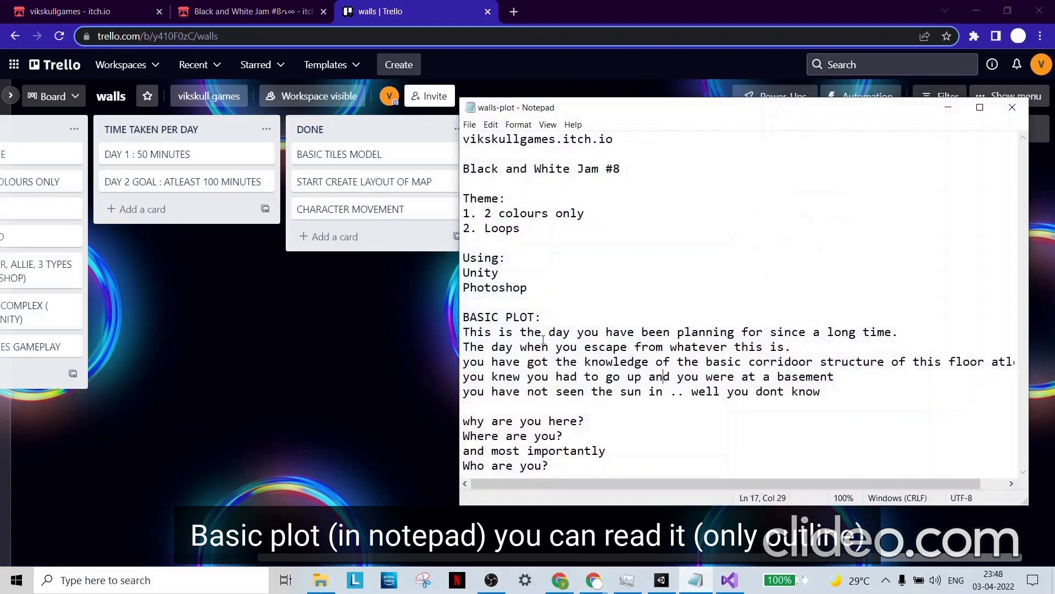
pyautogui.click(467, 249)
pyautogui.moveTo(456, 257); pyautogui.dragTo(320, 245)
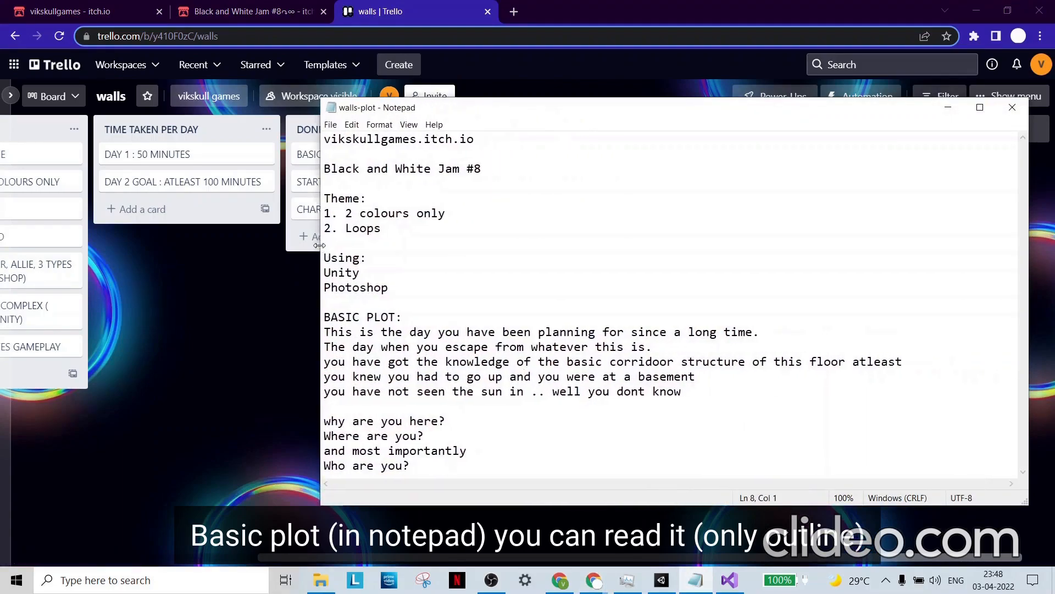
# - Add blank lines after "Who are you?" in the walls-plot note and highlight the BASIC PLOT text for reading
pyautogui.click(435, 469)
pyautogui.press('Return')
pyautogui.press('Return')
pyautogui.press('Return')
pyautogui.press('Return')
pyautogui.press('Return')
pyautogui.press('Return')
pyautogui.press('Return')
pyautogui.press('Return')
pyautogui.press('Return')
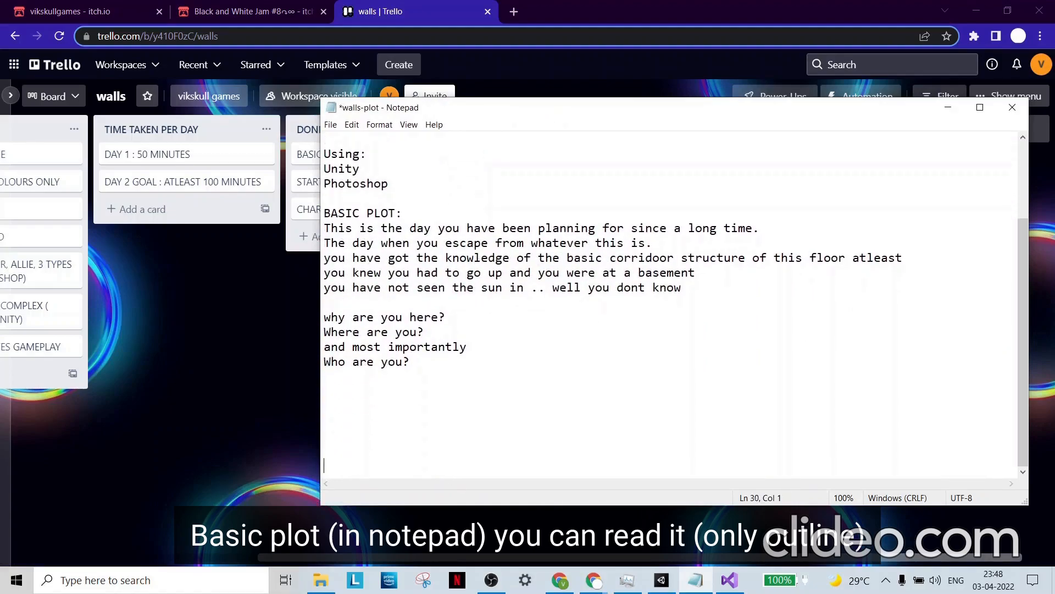
pyautogui.press('Return')
pyautogui.press('Return')
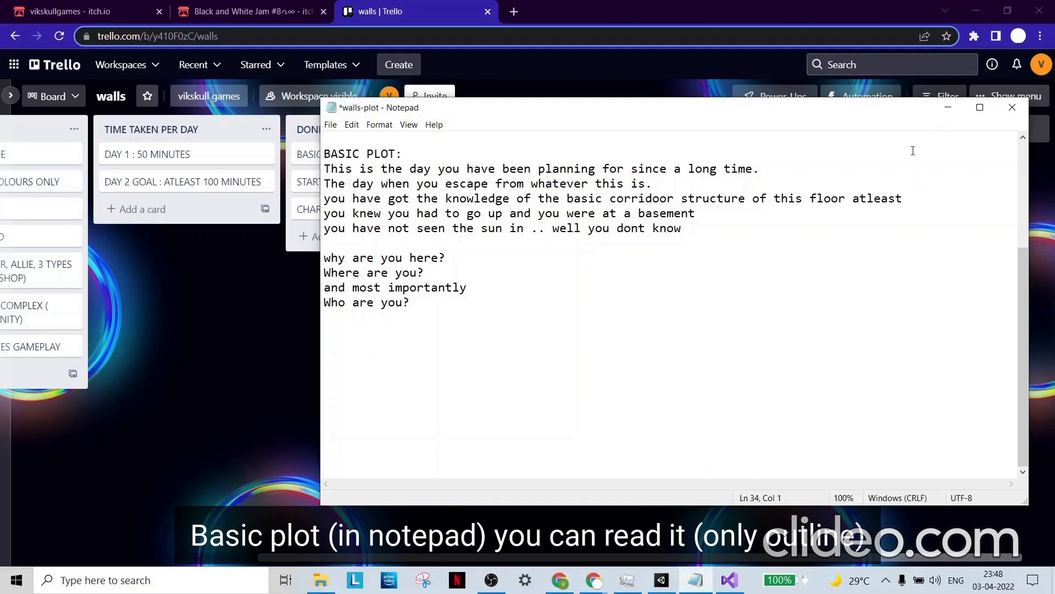
pyautogui.moveTo(326, 151); pyautogui.dragTo(428, 307)
pyautogui.click(441, 313)
# - Minimize the plot note and move the BASIC PLOT card to the DONE list on the Trello board
pyautogui.click(948, 107)
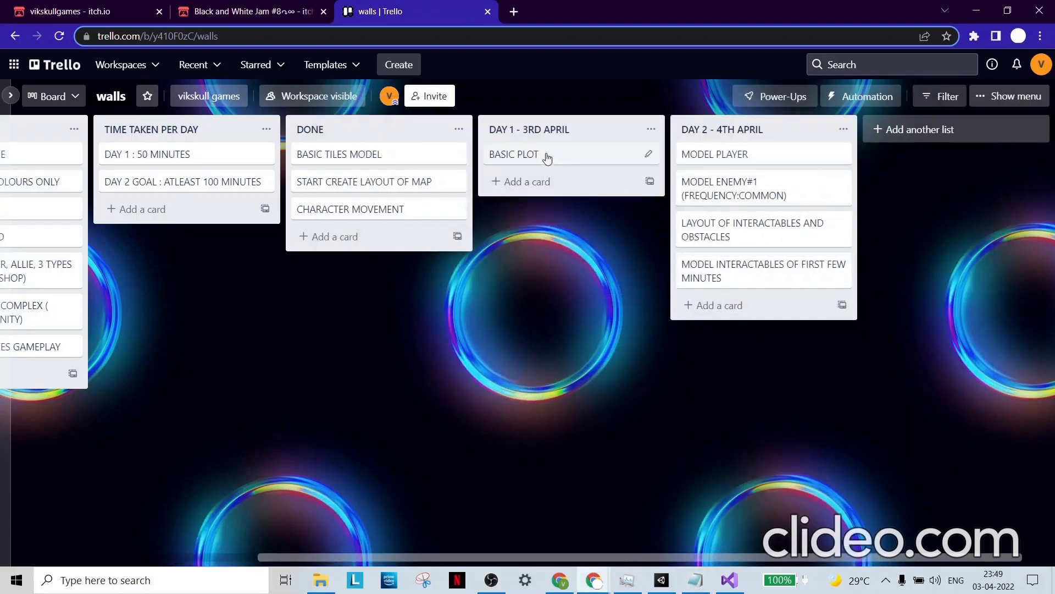
pyautogui.moveTo(530, 160); pyautogui.dragTo(355, 218)
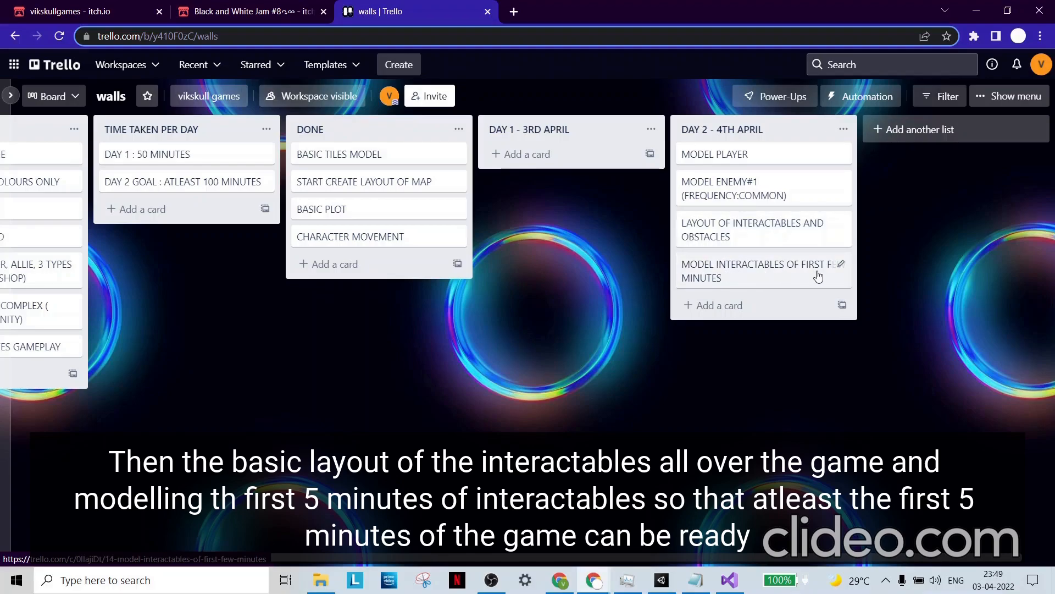
pyautogui.hscroll(-5, 259, 406)
pyautogui.moveTo(337, 422); pyautogui.dragTo(523, 424, button='middle')
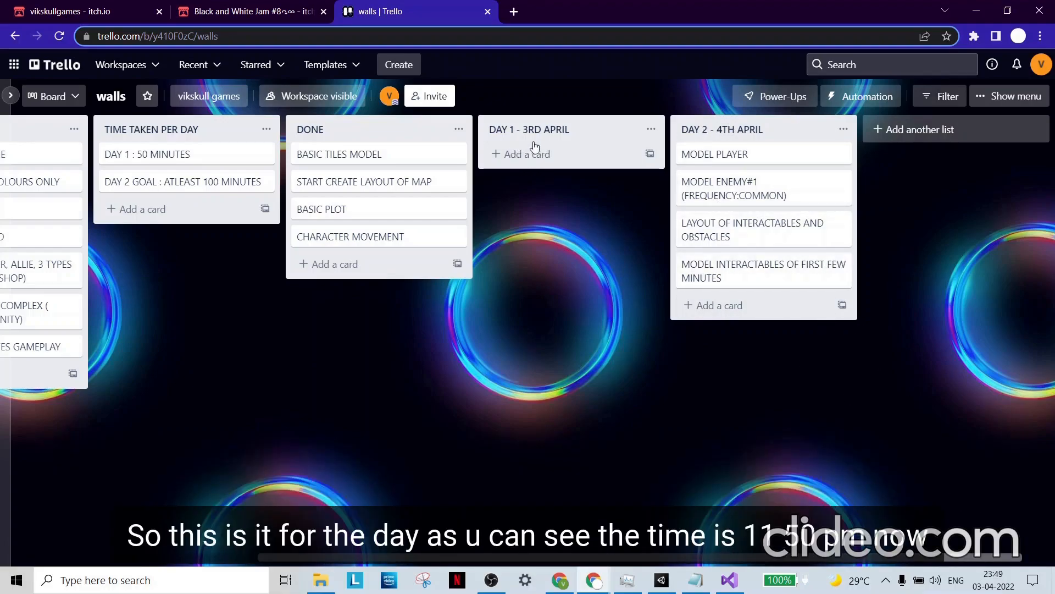
# - Review the submission, concept and time lists on the board, and switch to Unity to view the wall layout
pyautogui.moveTo(993, 580)
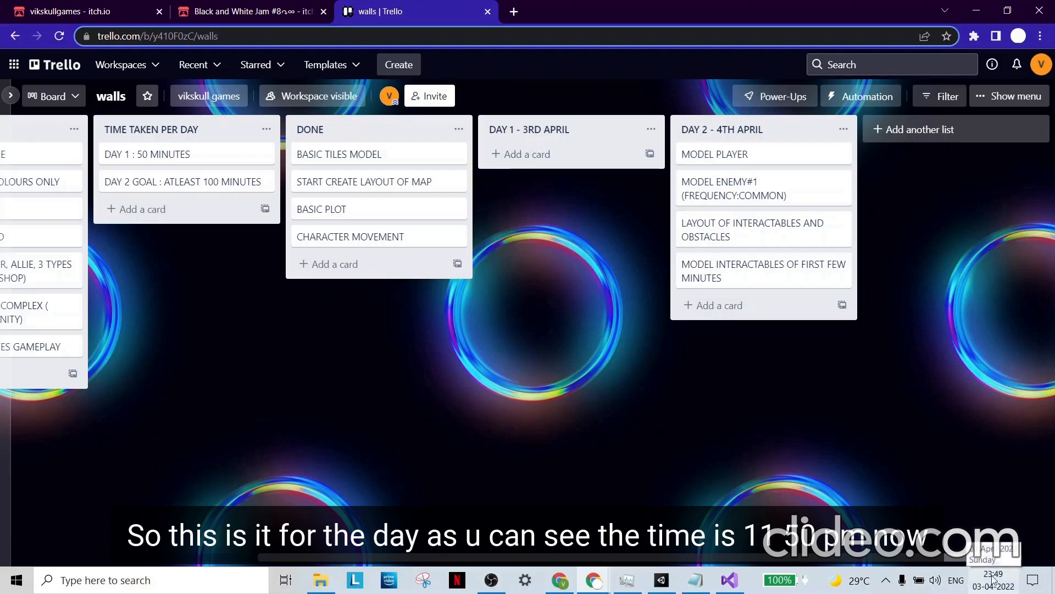
pyautogui.middleClick(684, 415)
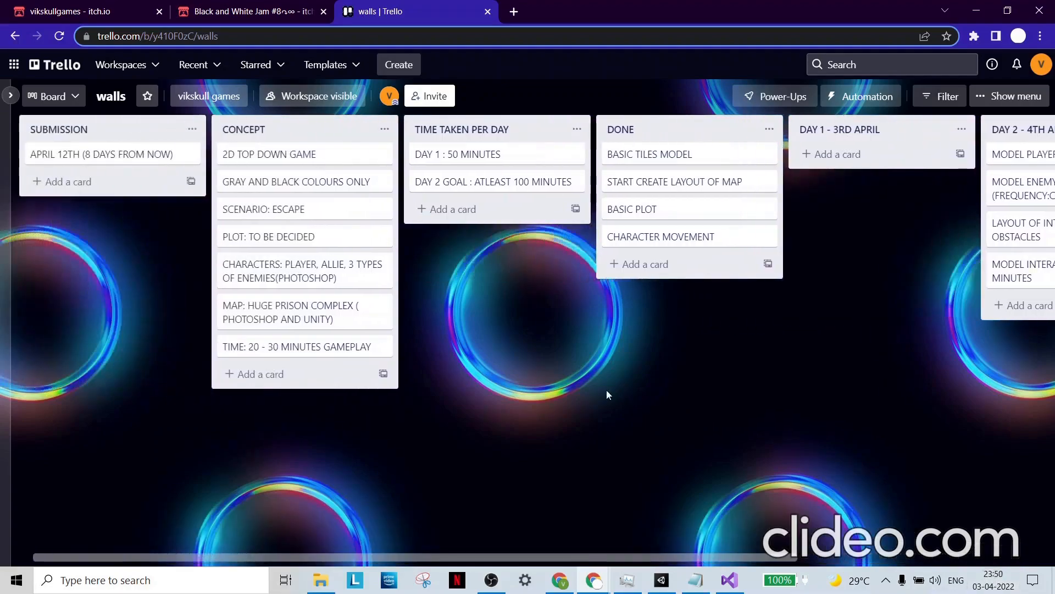
pyautogui.click(661, 580)
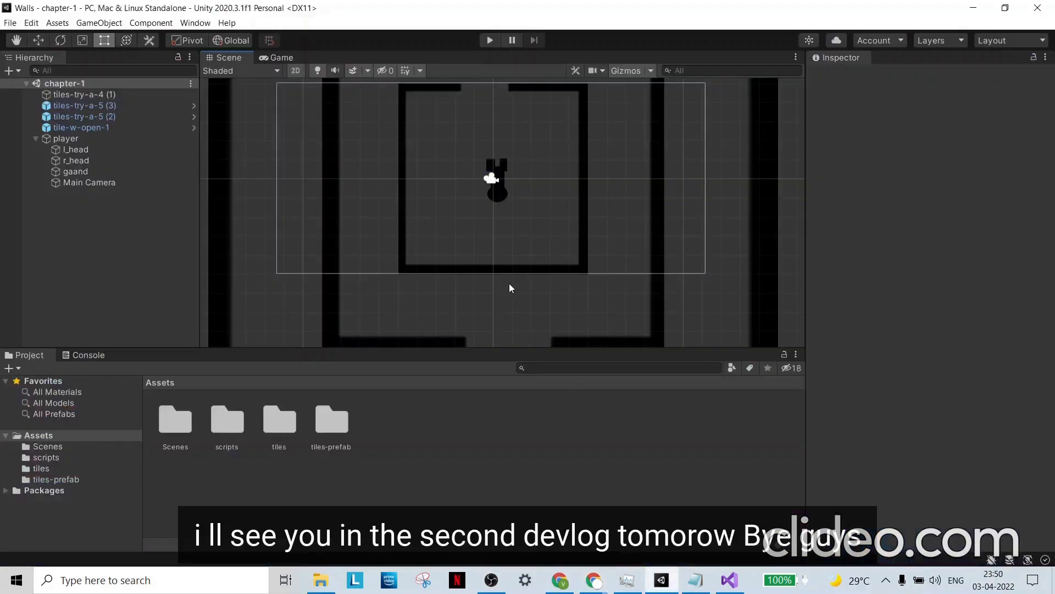
pyautogui.scroll(-5, 559, 297)
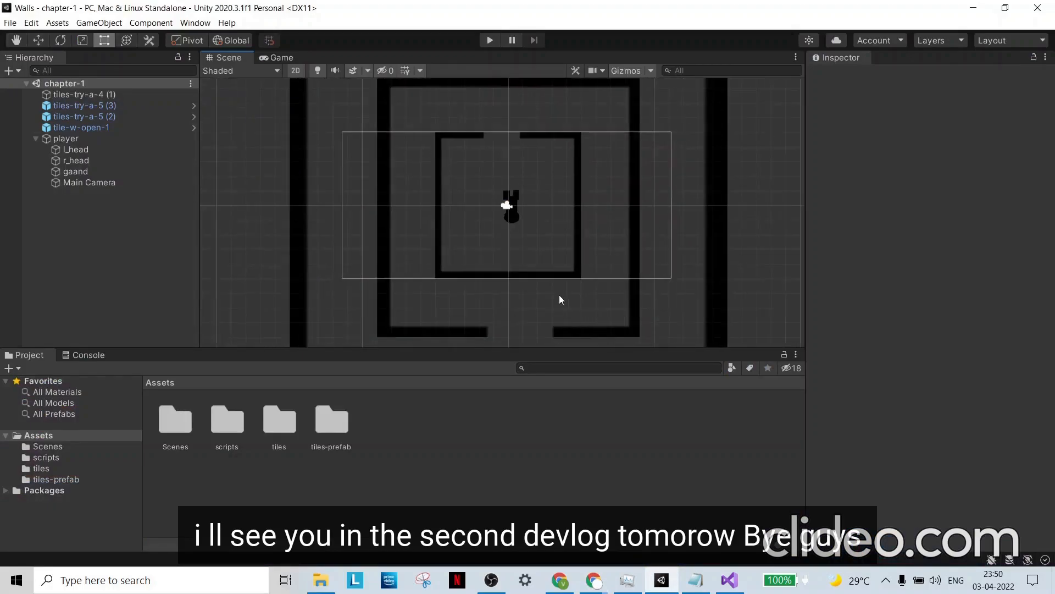